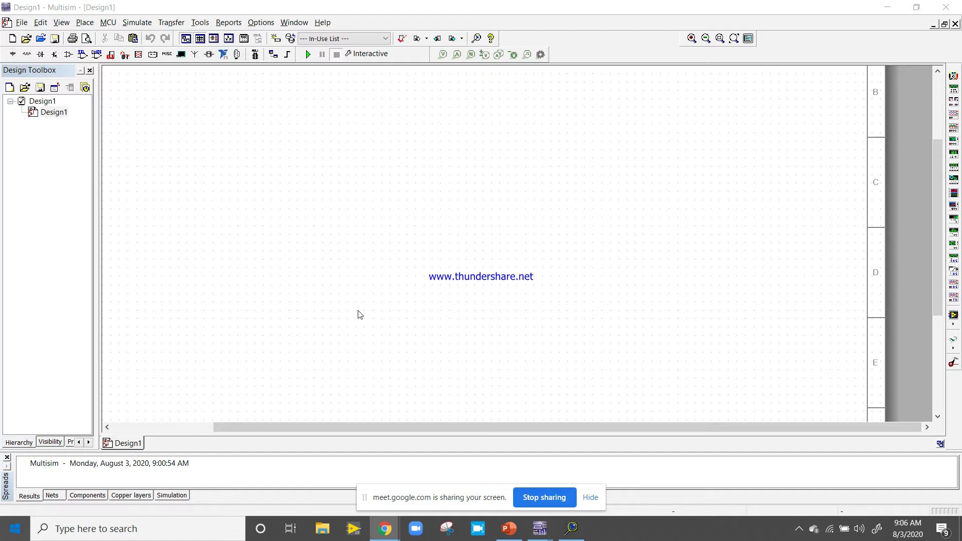
# Open the Help menu to reach Find examples.
pyautogui.click(316, 23)
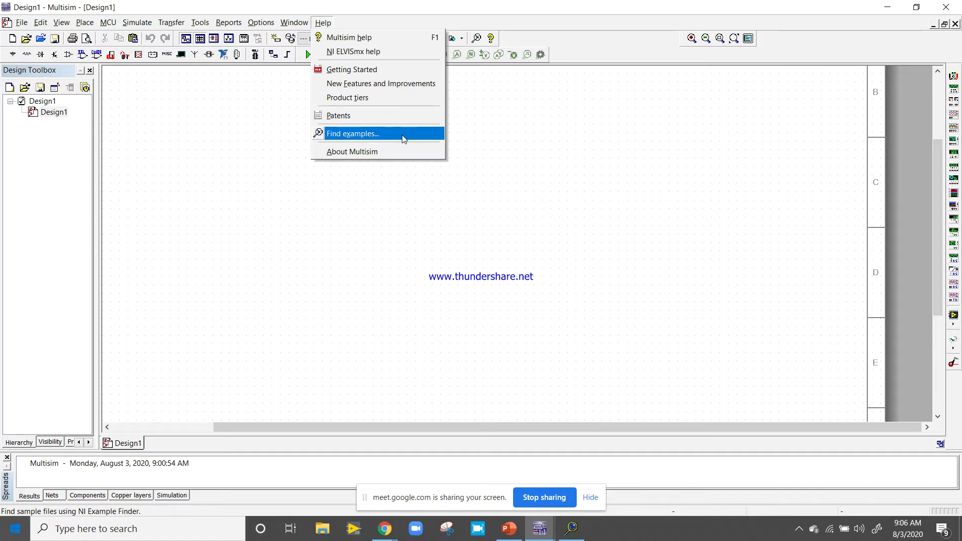
# In Example Finder, browse Analog folders down to OpAmps and open Non-InvertingOpAmp.ms14.
pyautogui.click(573, 529)
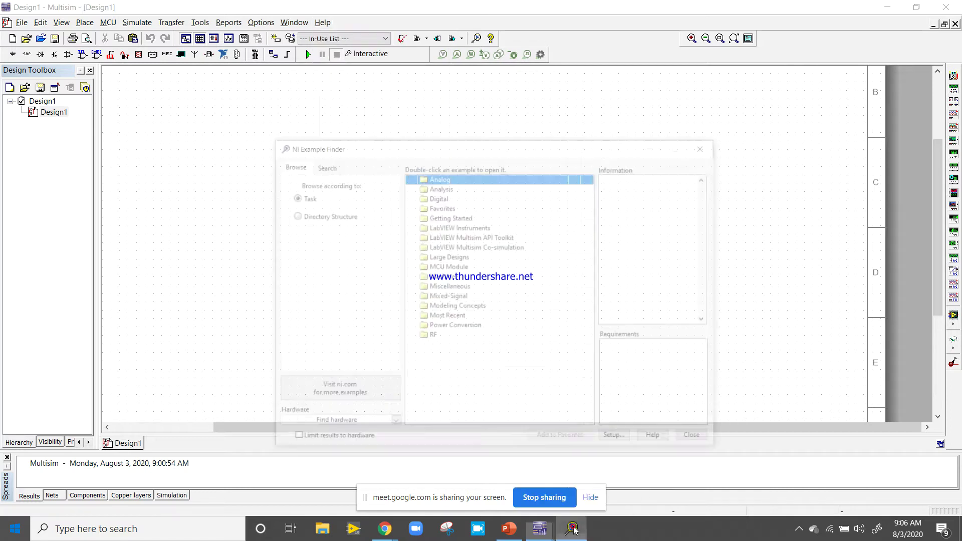
pyautogui.moveTo(476, 87); pyautogui.dragTo(414, 55)
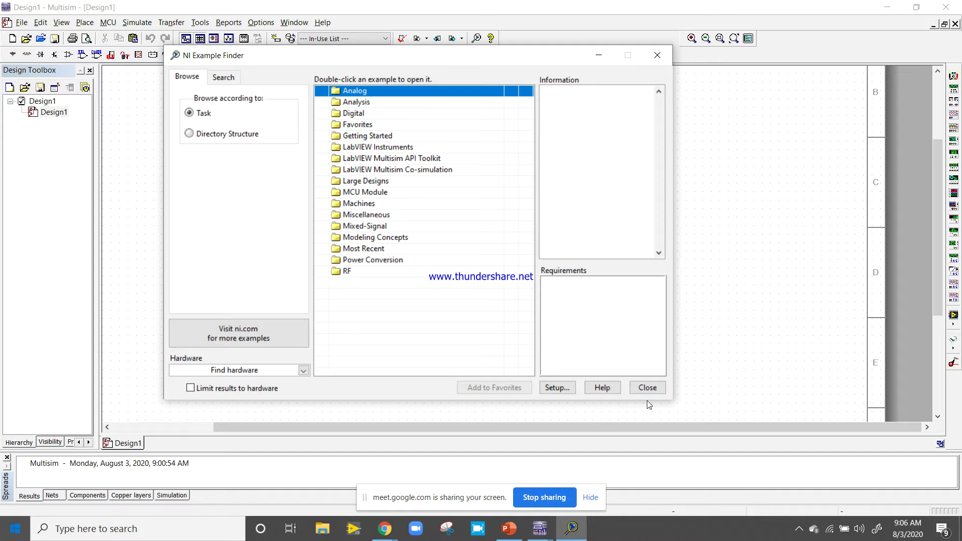
pyautogui.doubleClick(341, 91)
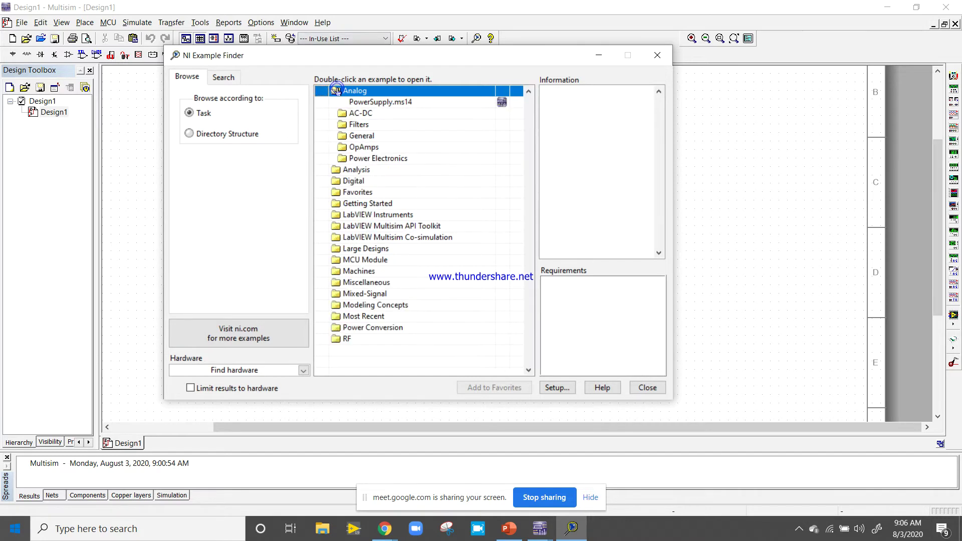
pyautogui.doubleClick(343, 128)
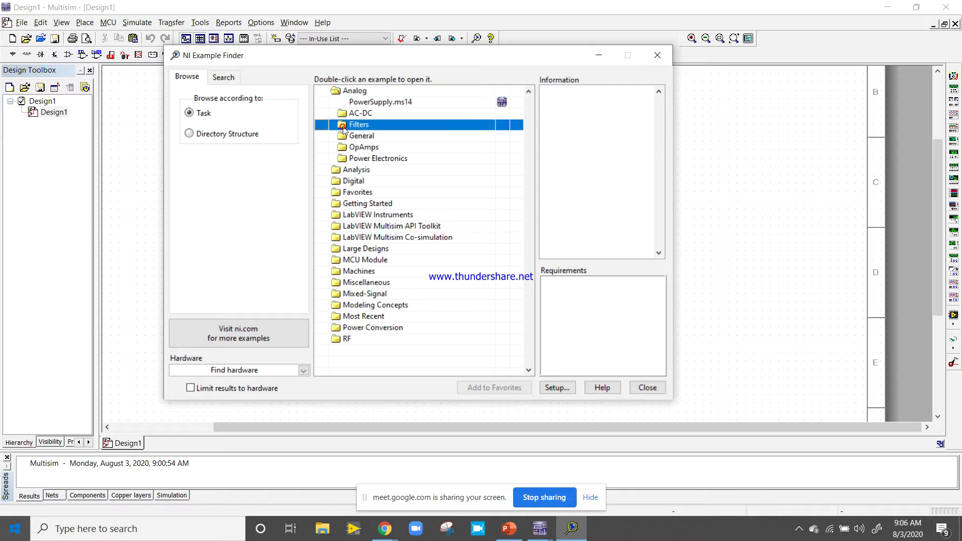
pyautogui.hotkey('alt', 'Tab')
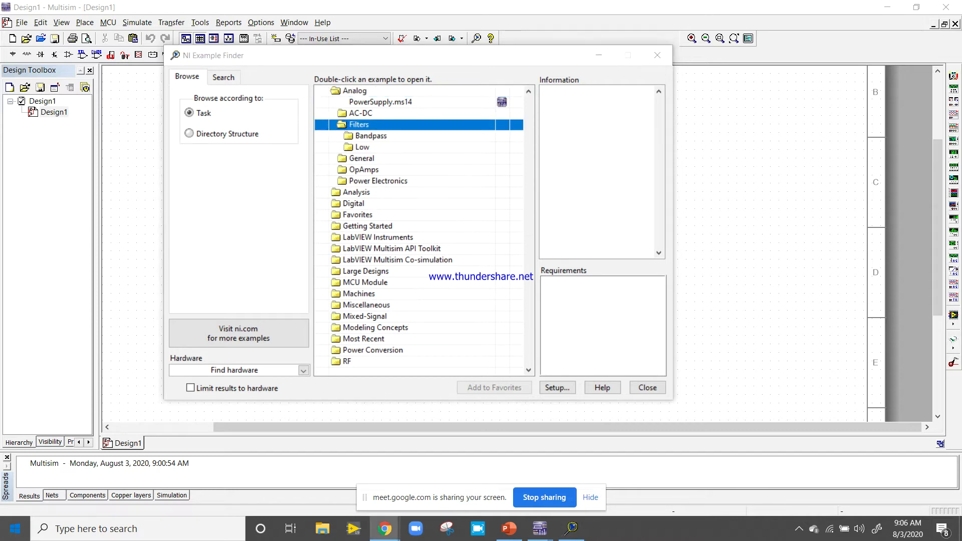
pyautogui.doubleClick(347, 136)
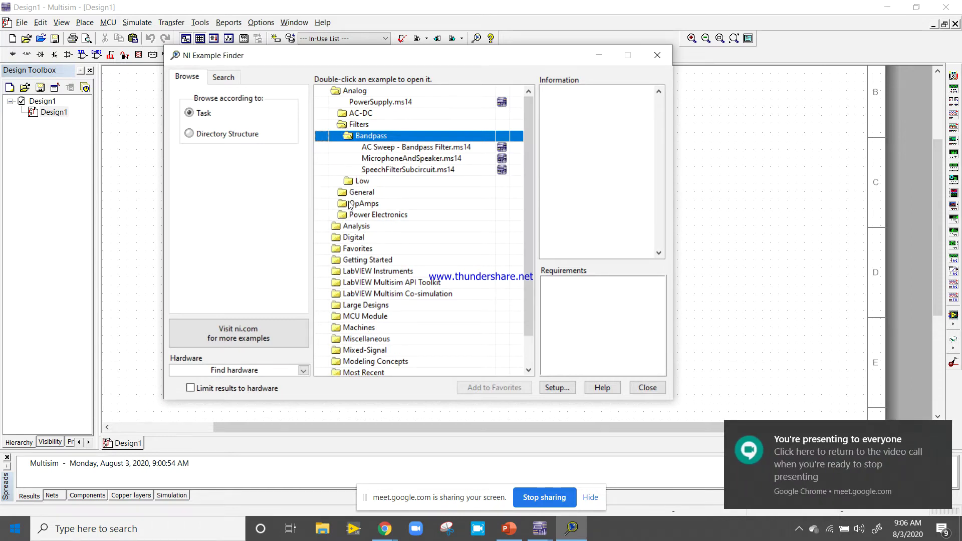
pyautogui.doubleClick(349, 204)
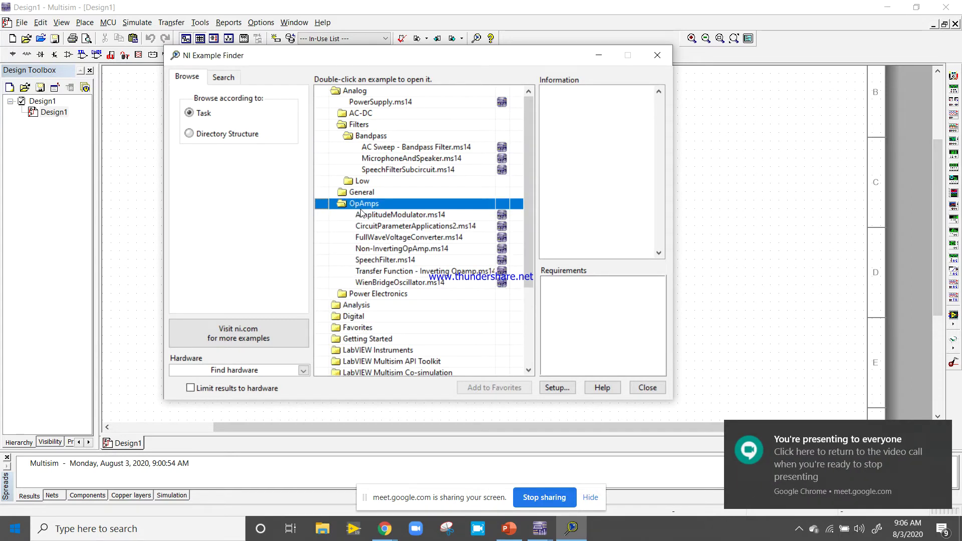
pyautogui.click(385, 249)
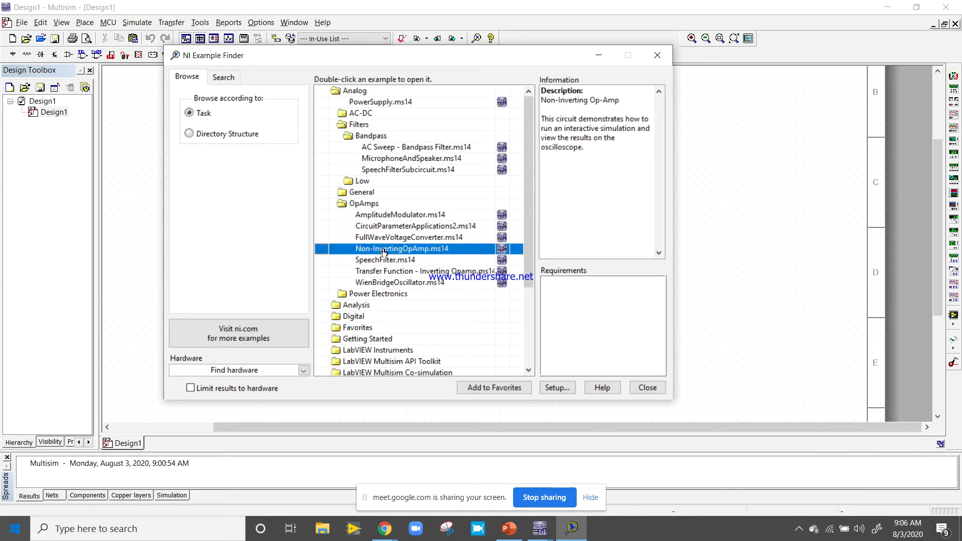
pyautogui.doubleClick(384, 249)
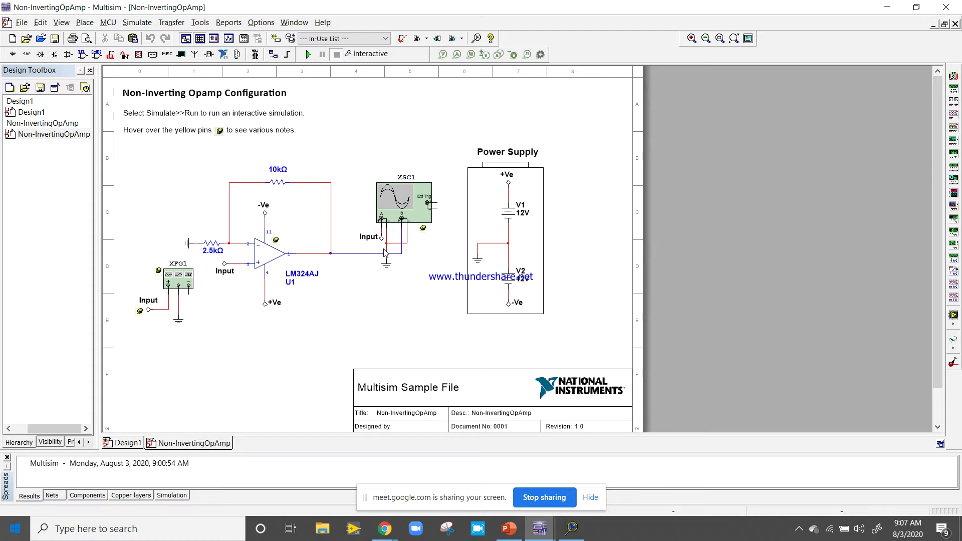
# Show the XFG1 function generator settings (sine, 100 Hz, 1 Vp) at the upper left.
pyautogui.doubleClick(176, 287)
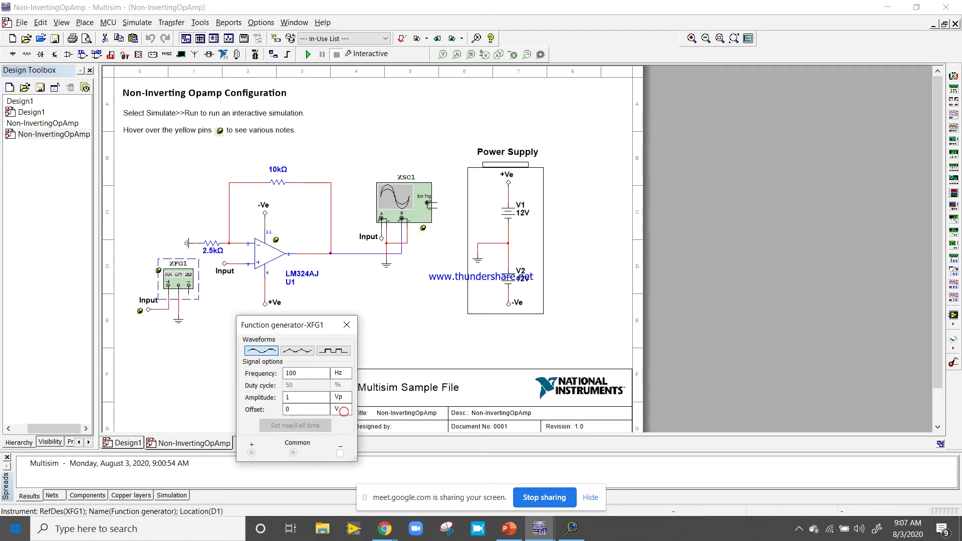
pyautogui.moveTo(276, 330); pyautogui.dragTo(100, 105)
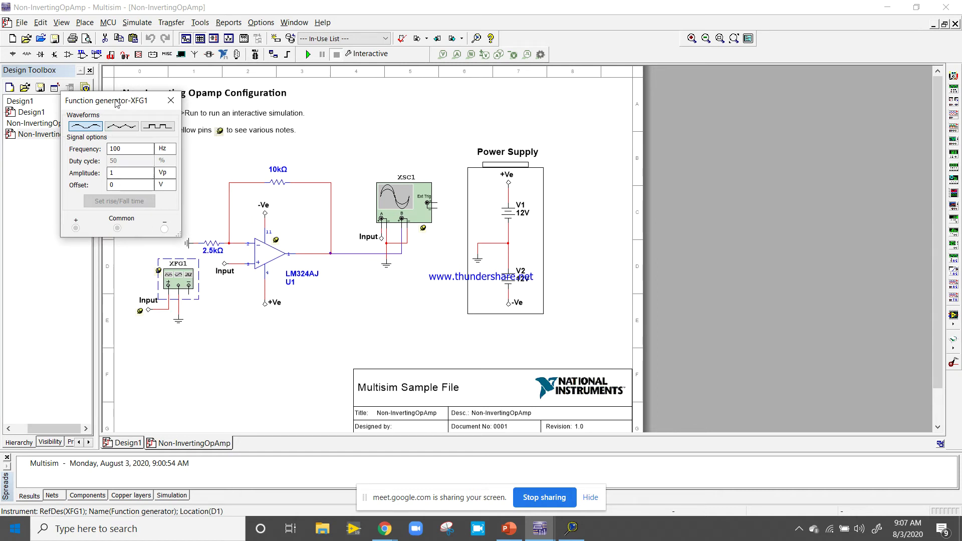
pyautogui.moveTo(116, 103); pyautogui.dragTo(85, 128)
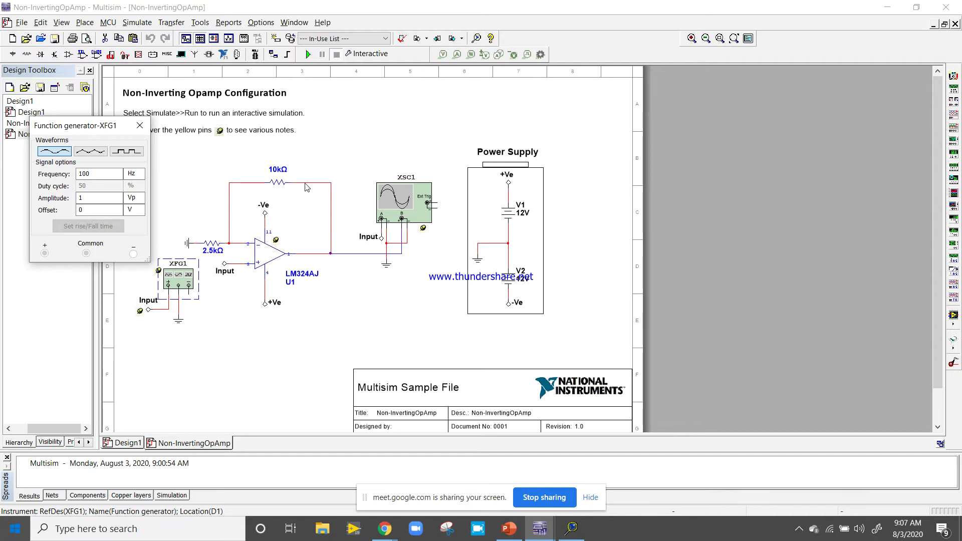
# Open the XSC1 oscilloscope display and move it to the right of the circuit.
pyautogui.click(386, 211)
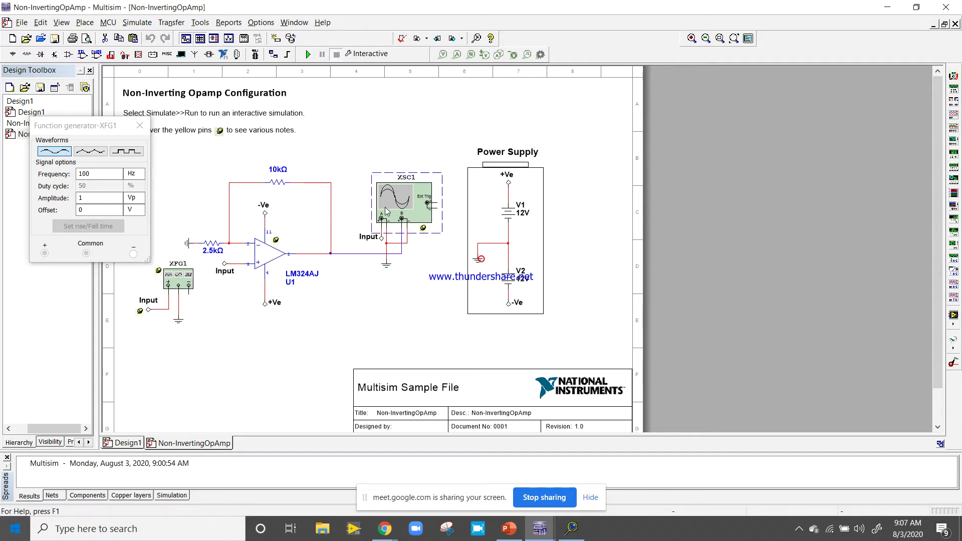
pyautogui.doubleClick(387, 211)
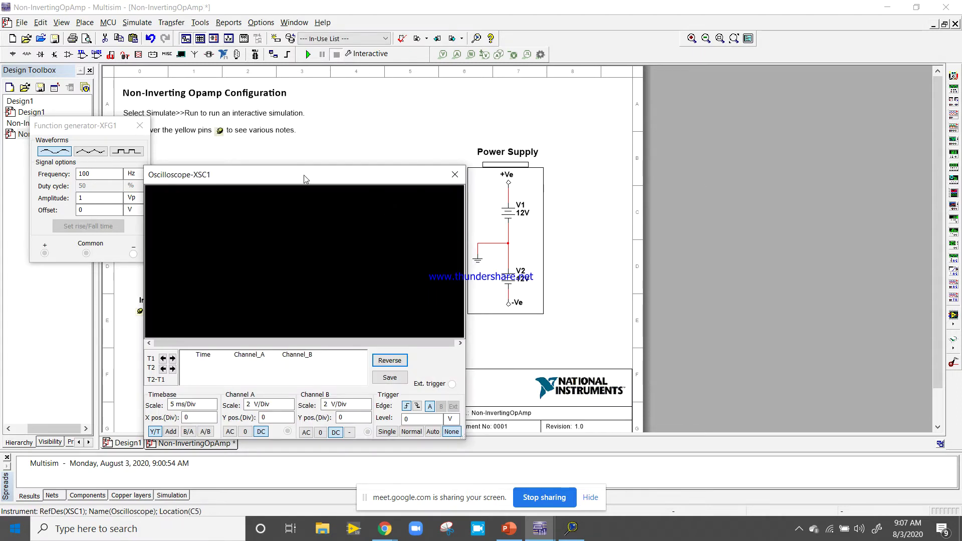
pyautogui.moveTo(306, 179); pyautogui.dragTo(702, 100)
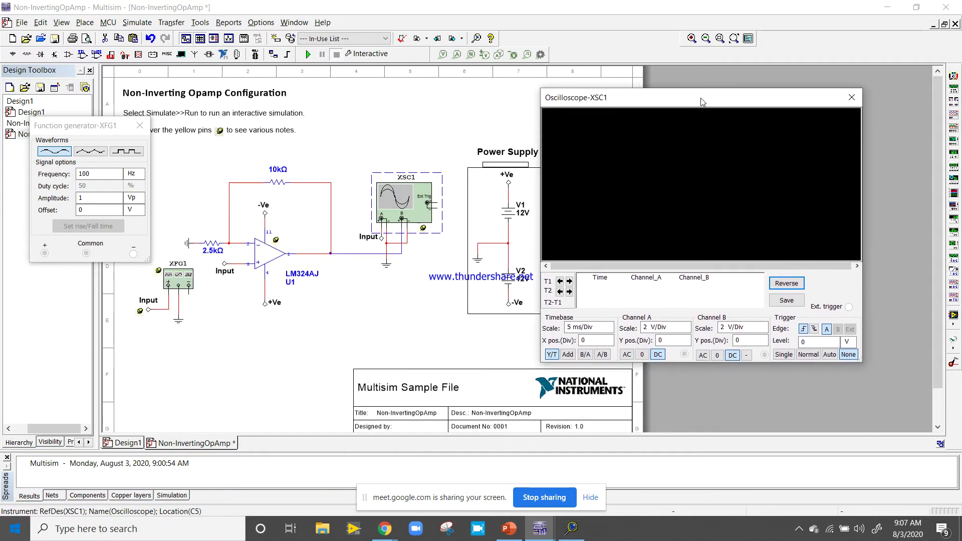
pyautogui.click(747, 379)
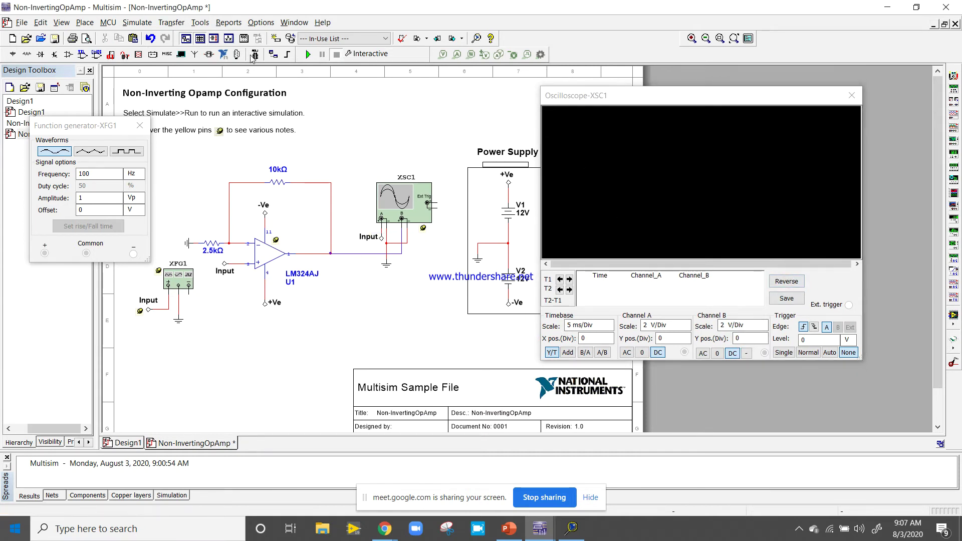
# Run the simulation with a white scope background, close the scope, then stop it.
pyautogui.click(307, 55)
pyautogui.click(801, 283)
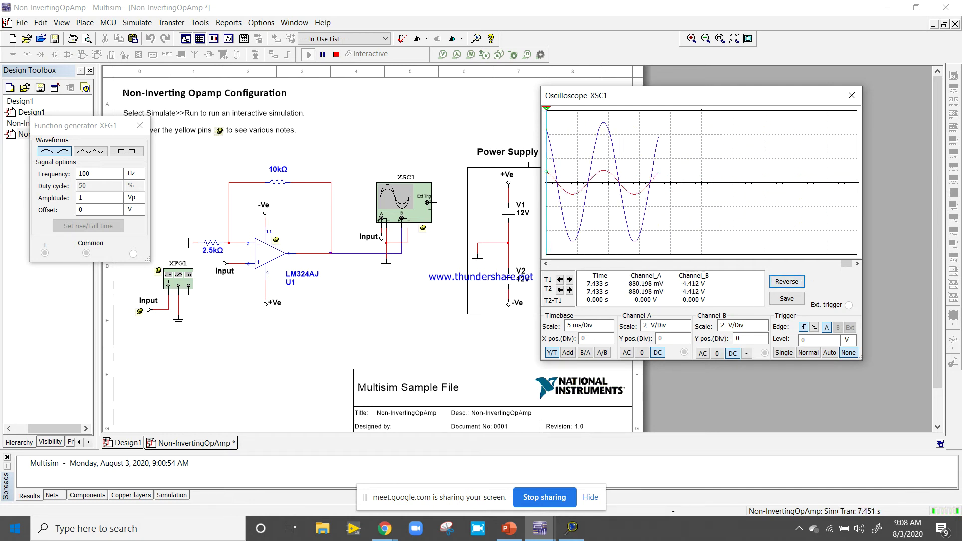
pyautogui.click(852, 96)
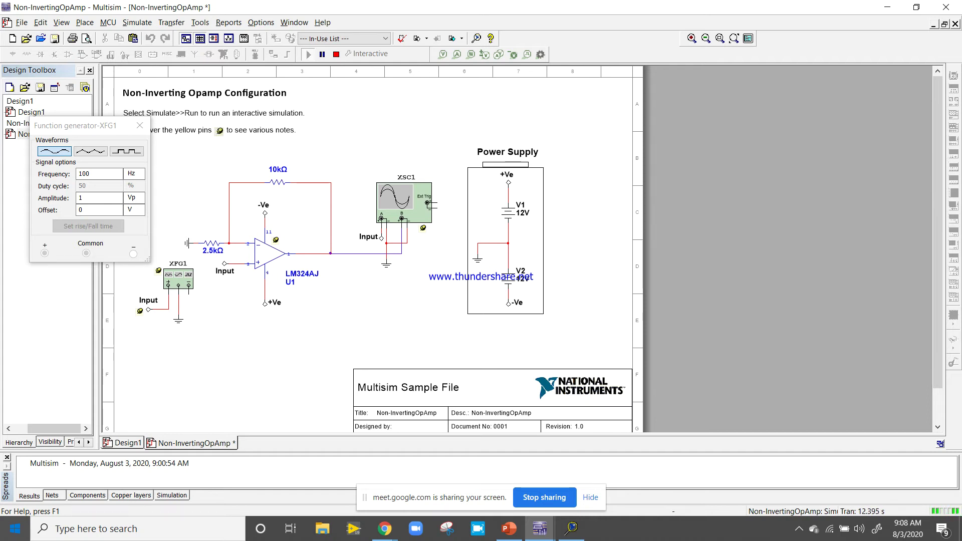
pyautogui.hotkey('alt', 'Tab')
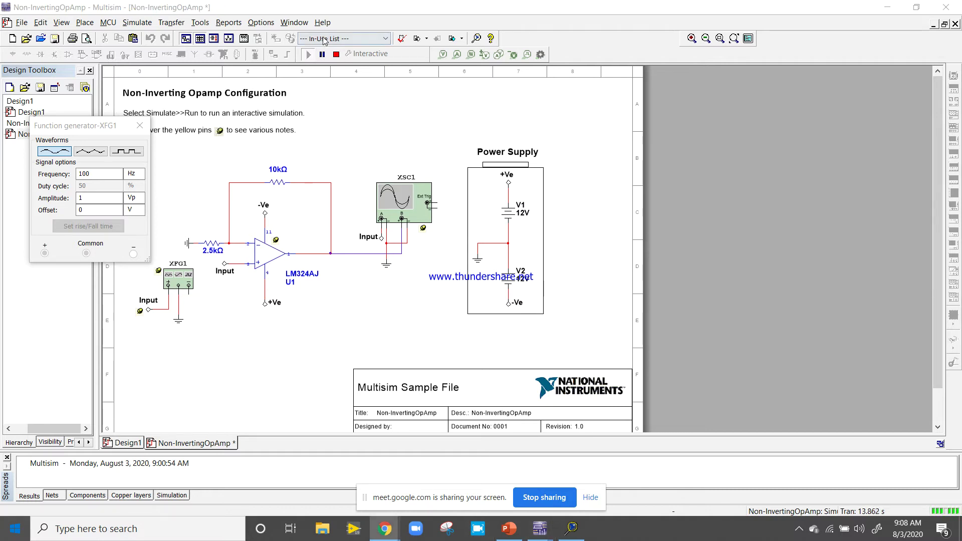
pyautogui.click(336, 54)
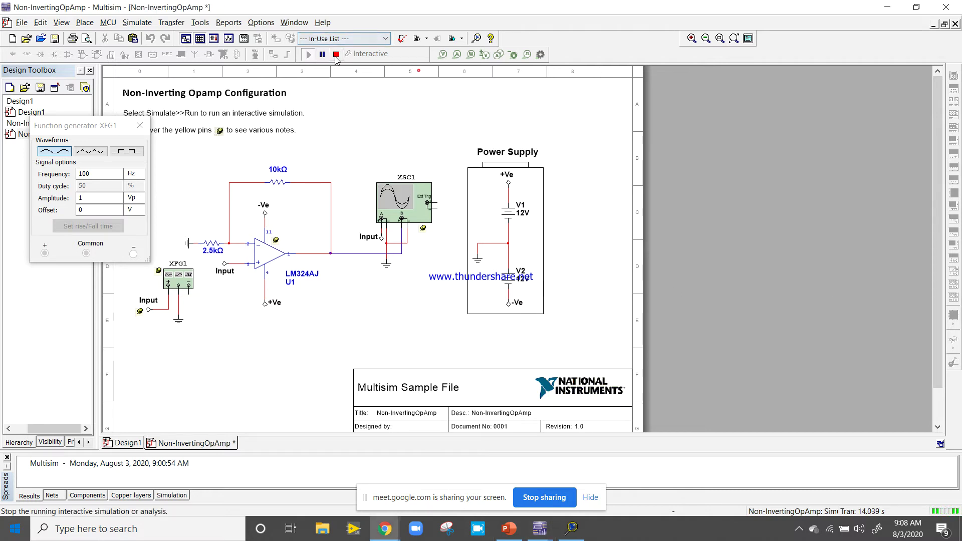
pyautogui.click(574, 535)
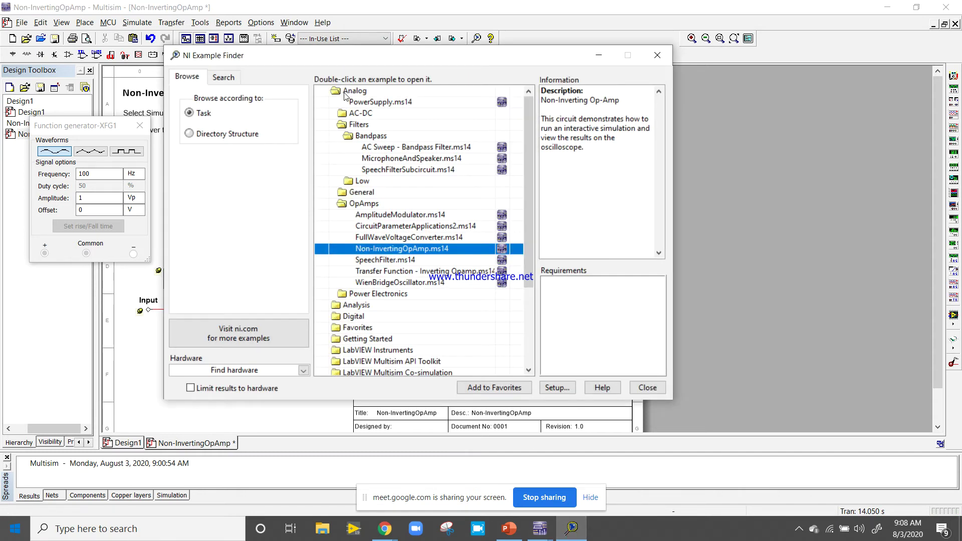
# Collapse Analog and browse the Digital Logic, Flip-Flop and General example folders.
pyautogui.doubleClick(340, 92)
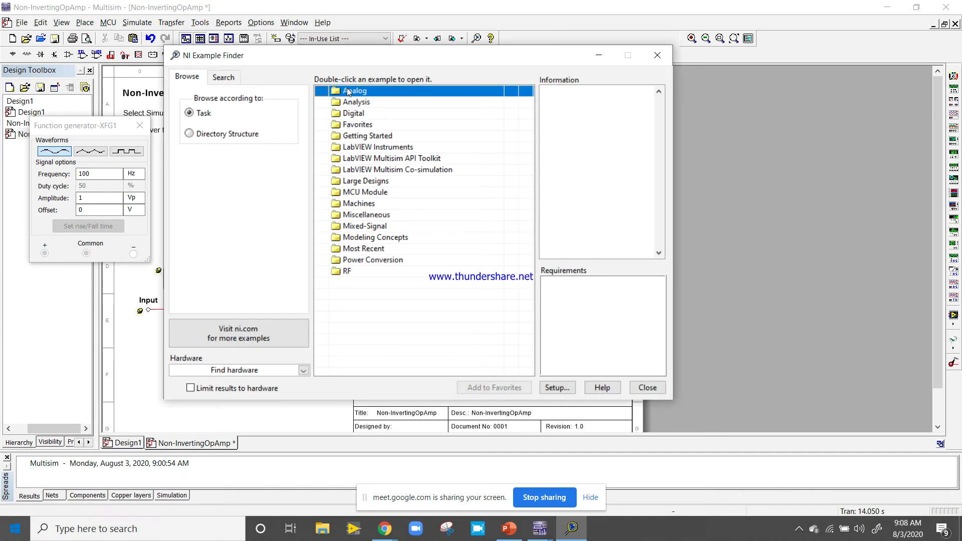
pyautogui.doubleClick(351, 113)
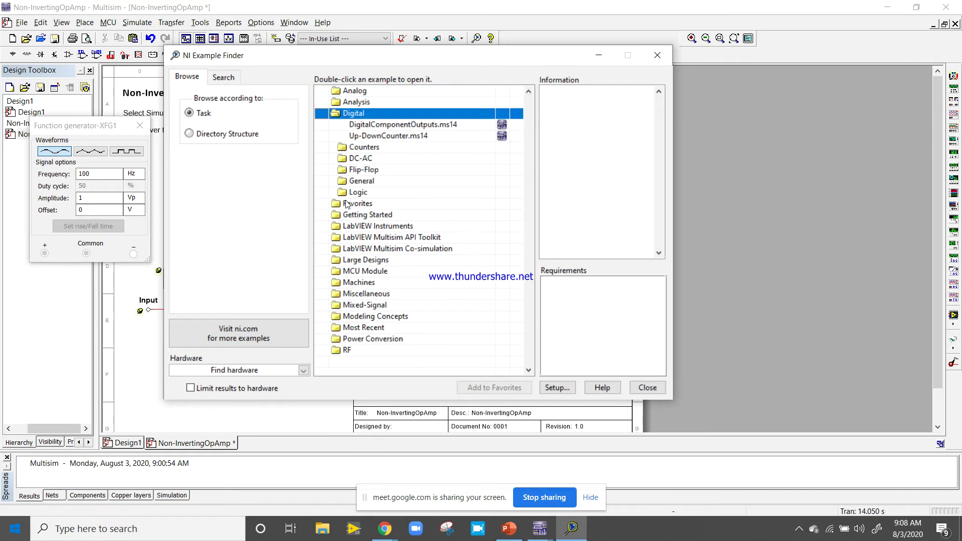
pyautogui.click(347, 195)
pyautogui.doubleClick(347, 195)
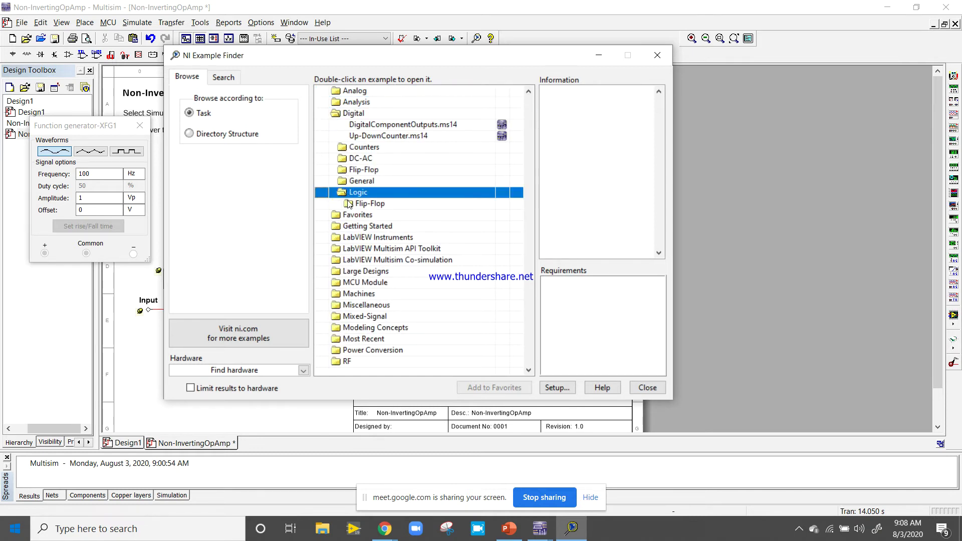
pyautogui.click(349, 205)
pyautogui.doubleClick(350, 203)
pyautogui.click(345, 181)
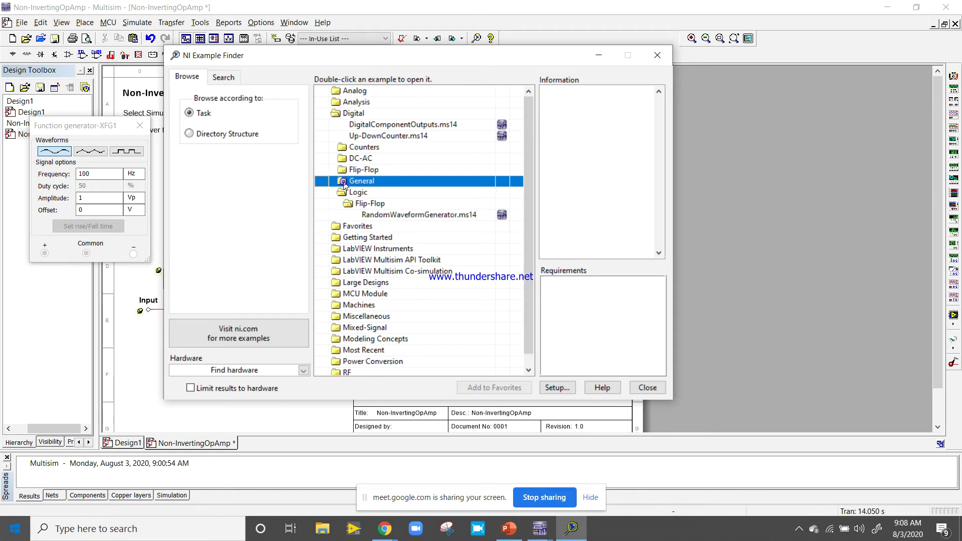
pyautogui.doubleClick(344, 182)
pyautogui.click(368, 193)
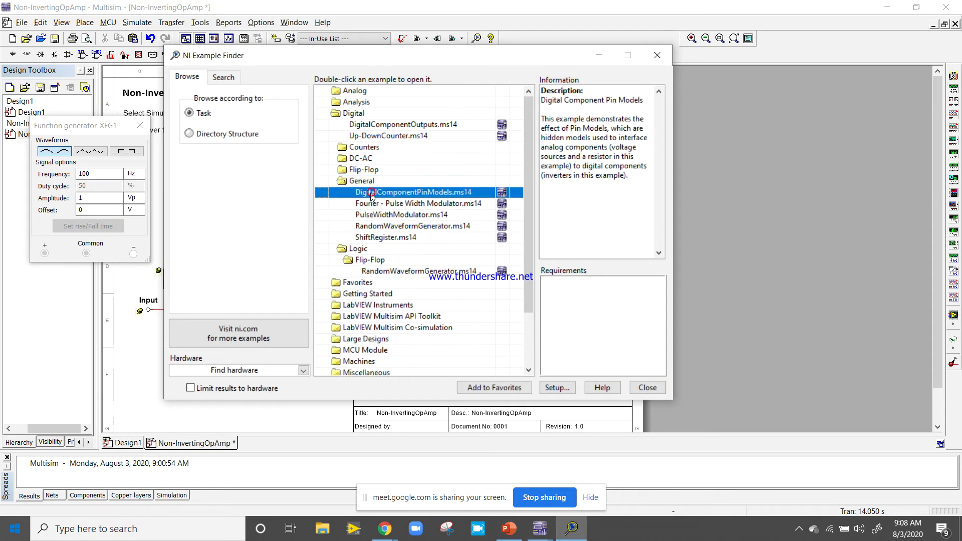
# Open DecimalCounter.ms14 from the Digital Counters examples folder.
pyautogui.click(341, 170)
pyautogui.click(344, 147)
pyautogui.doubleClick(344, 147)
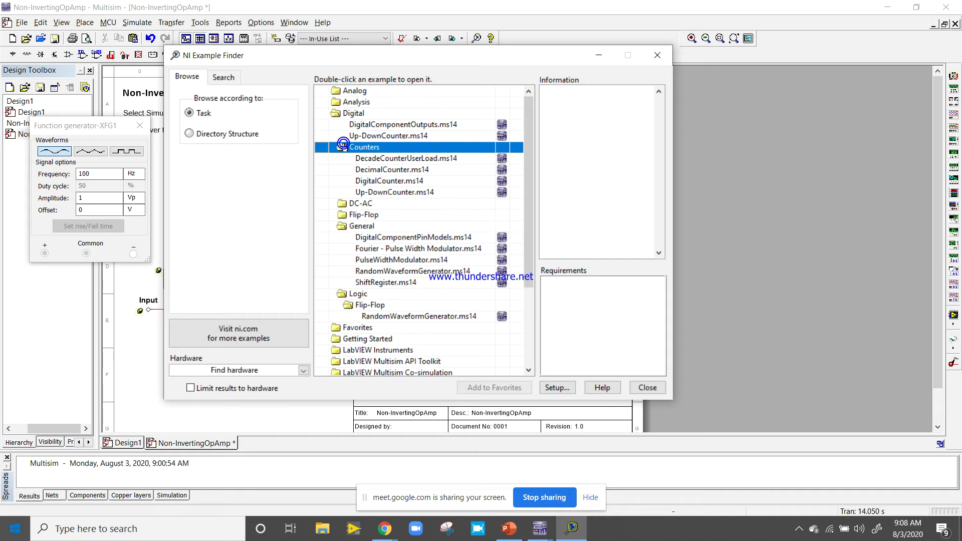
pyautogui.click(392, 172)
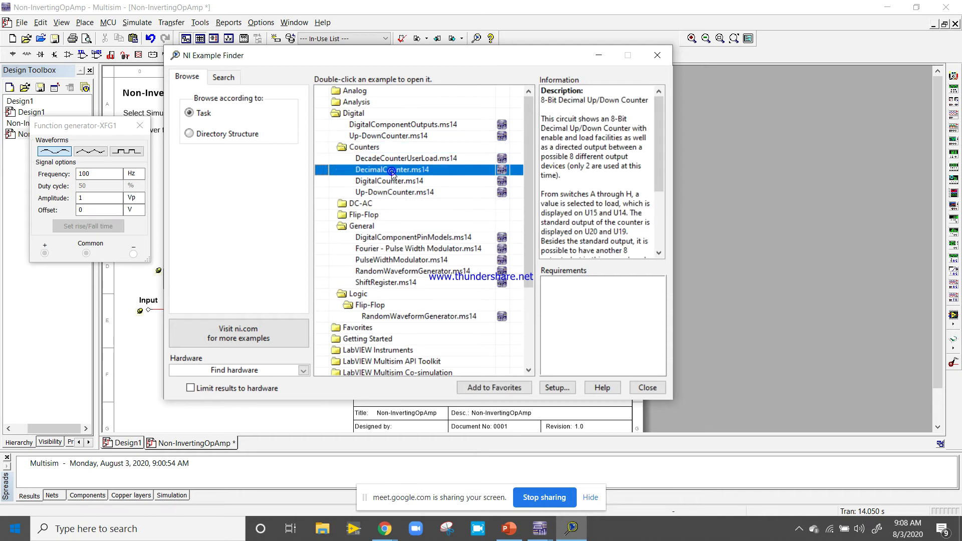
pyautogui.doubleClick(392, 172)
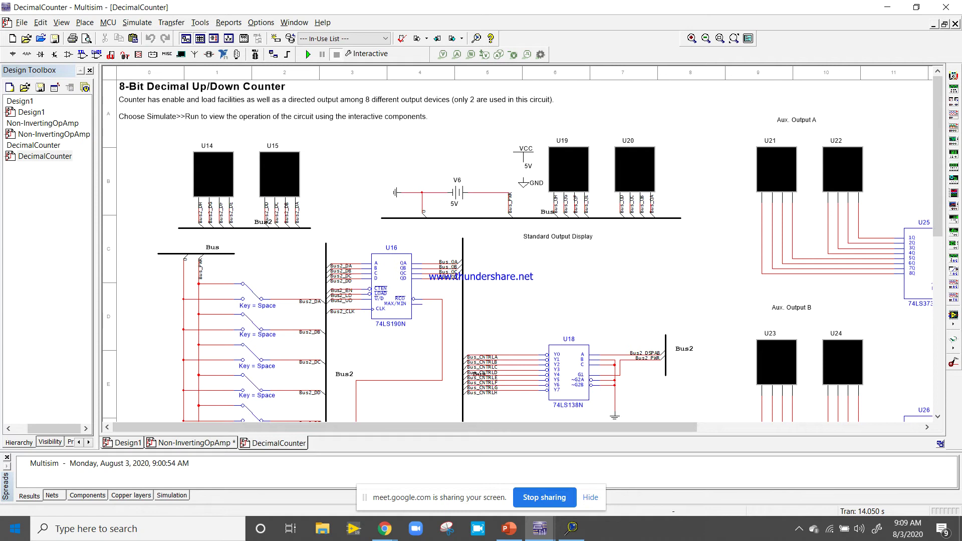
# Zoom and pan across the 8-Bit Decimal Up/Down Counter schematic, then start the simulation with F5.
pyautogui.hotkey('alt', 'Tab')
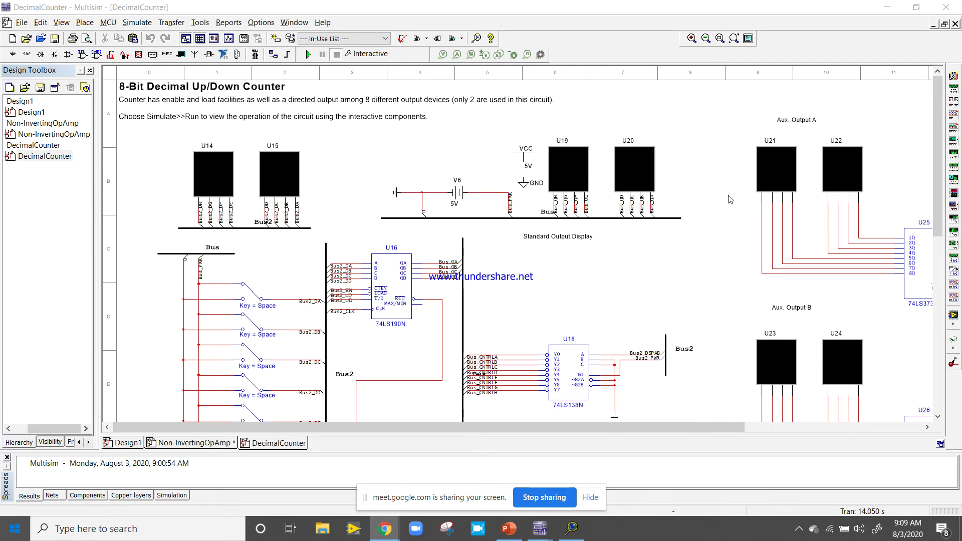
pyautogui.scroll(-1, 730, 199)
pyautogui.scroll(-1, 731, 199)
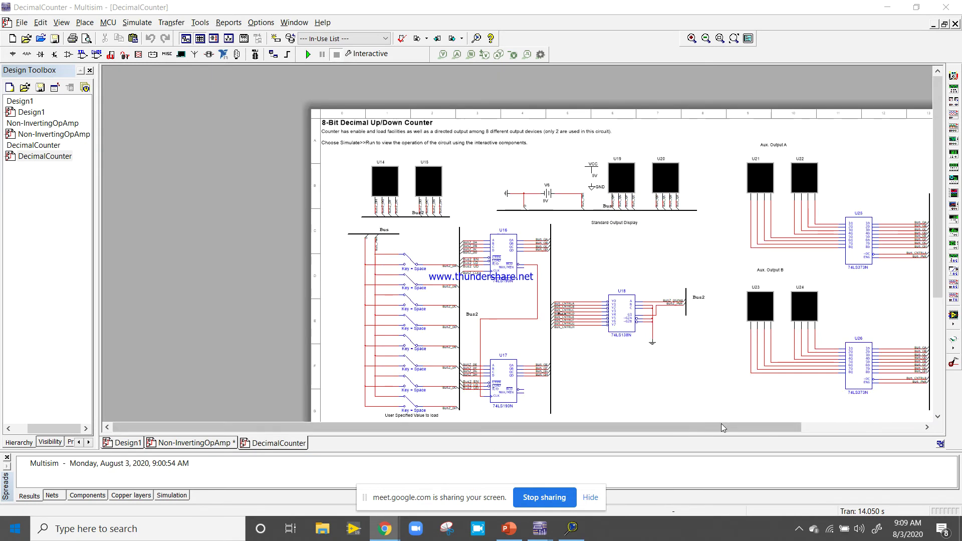
pyautogui.moveTo(721, 426); pyautogui.dragTo(804, 419)
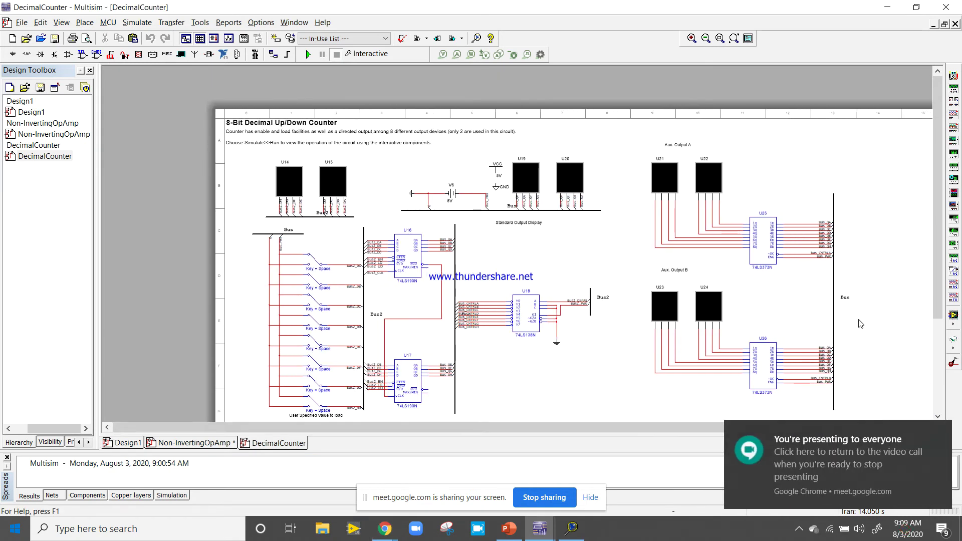
pyautogui.scroll(-1, 827, 374)
pyautogui.moveTo(939, 200); pyautogui.dragTo(939, 249)
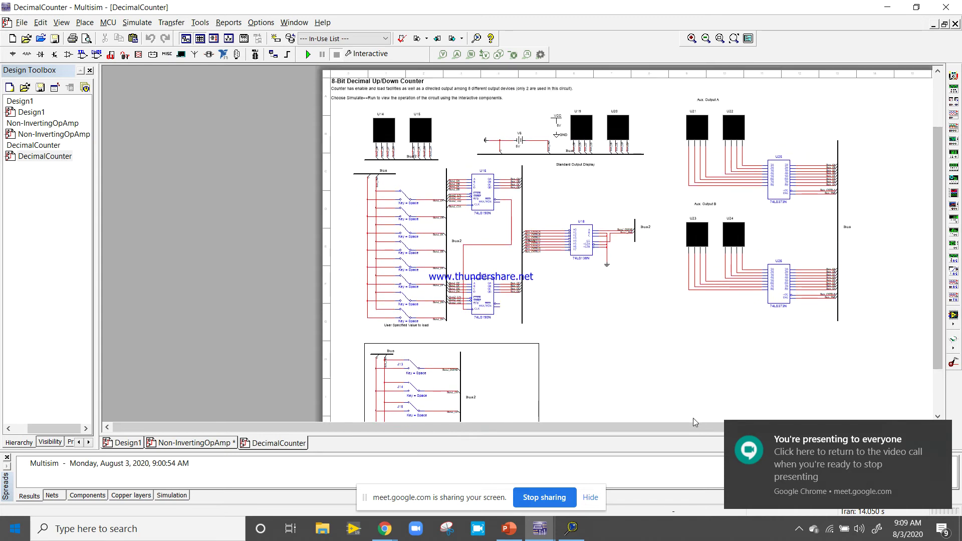
pyautogui.moveTo(685, 426); pyautogui.dragTo(760, 419)
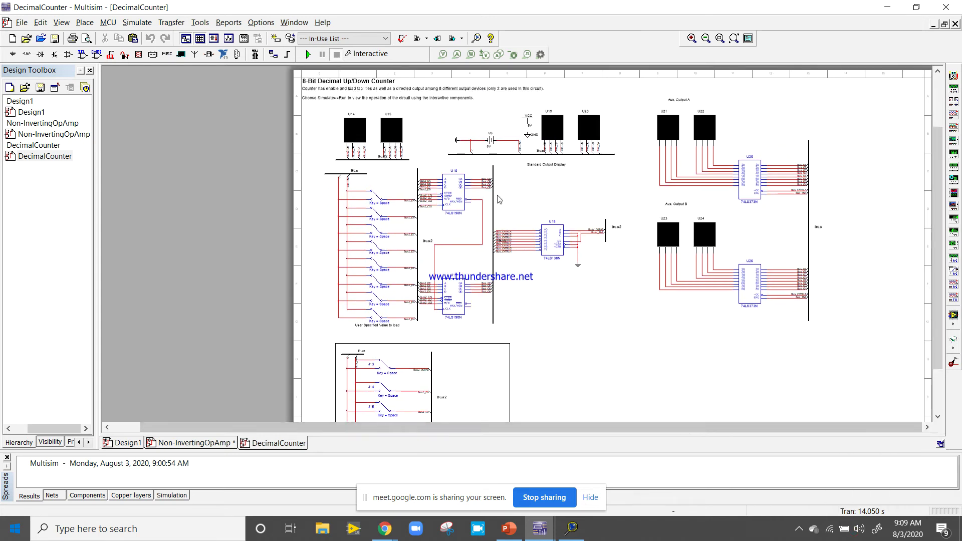
pyautogui.scroll(1, 668, 371)
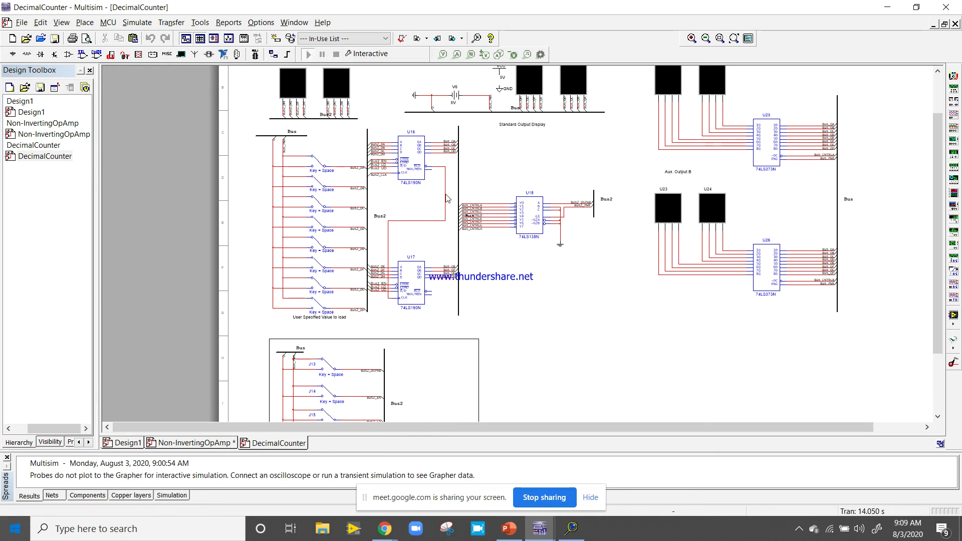
pyautogui.press('F5')
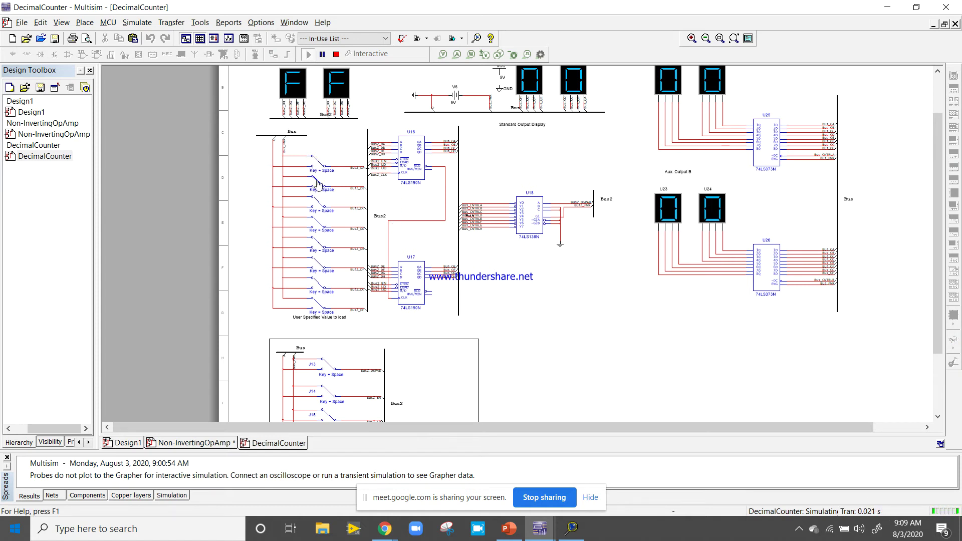
# Toggle the counter's input switches, including J19 and J13, then stop the simulation.
pyautogui.click(321, 170)
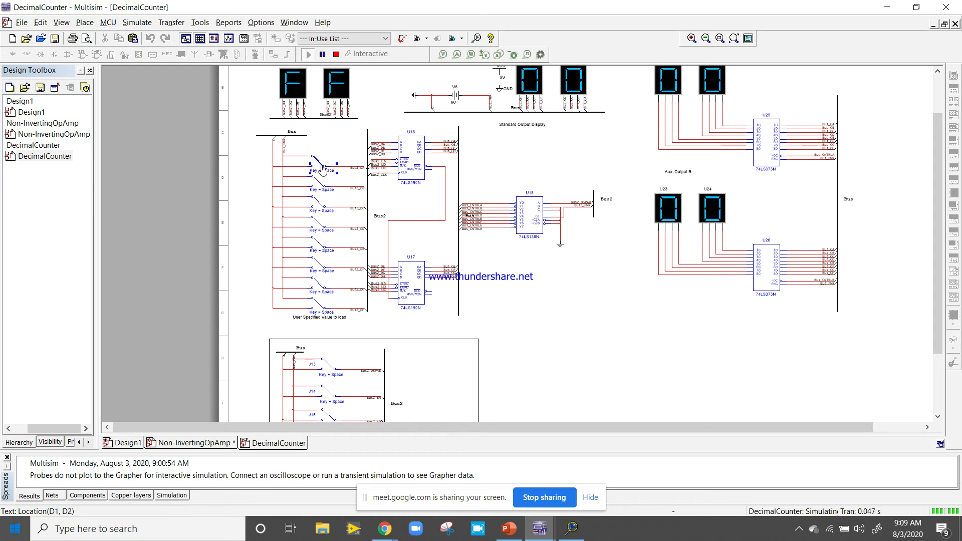
pyautogui.click(323, 203)
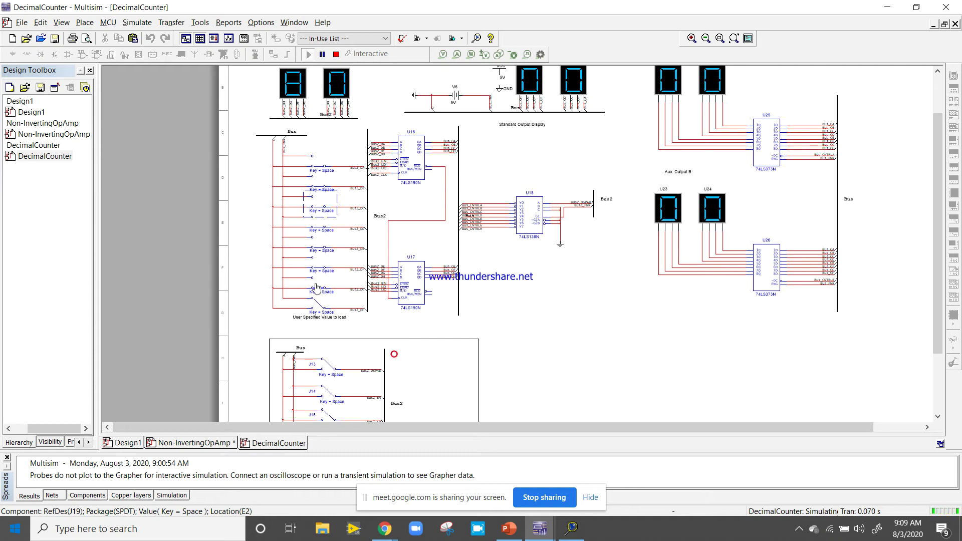
pyautogui.click(319, 311)
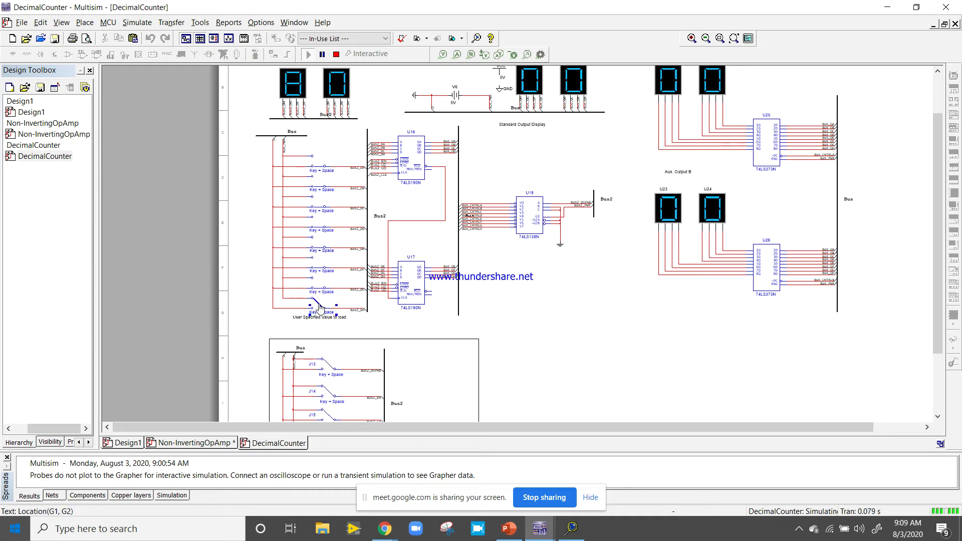
pyautogui.click(328, 365)
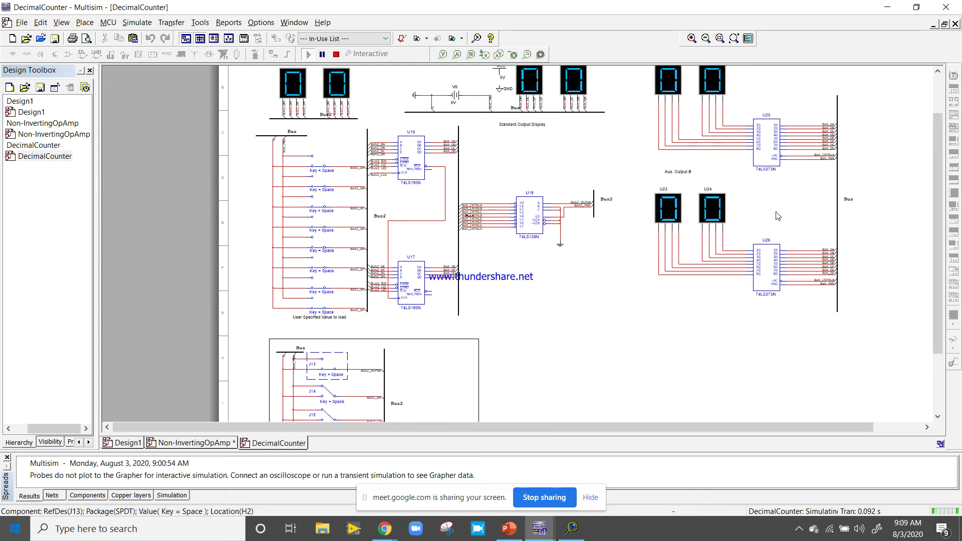
pyautogui.scroll(3, 552, 100)
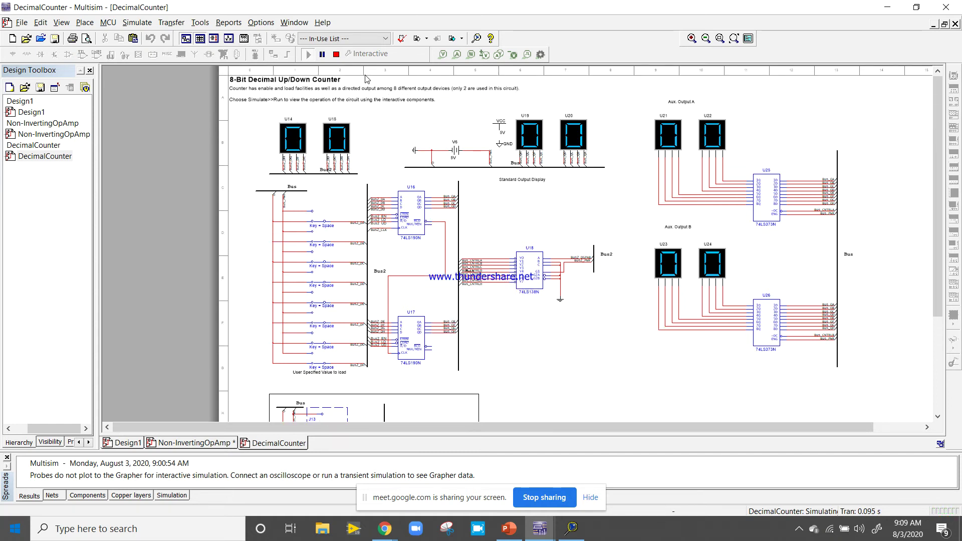
pyautogui.click(337, 54)
# Zoom out and back in on the decimal counter schematic.
pyautogui.scroll(-2, 605, 296)
pyautogui.scroll(-1, 605, 289)
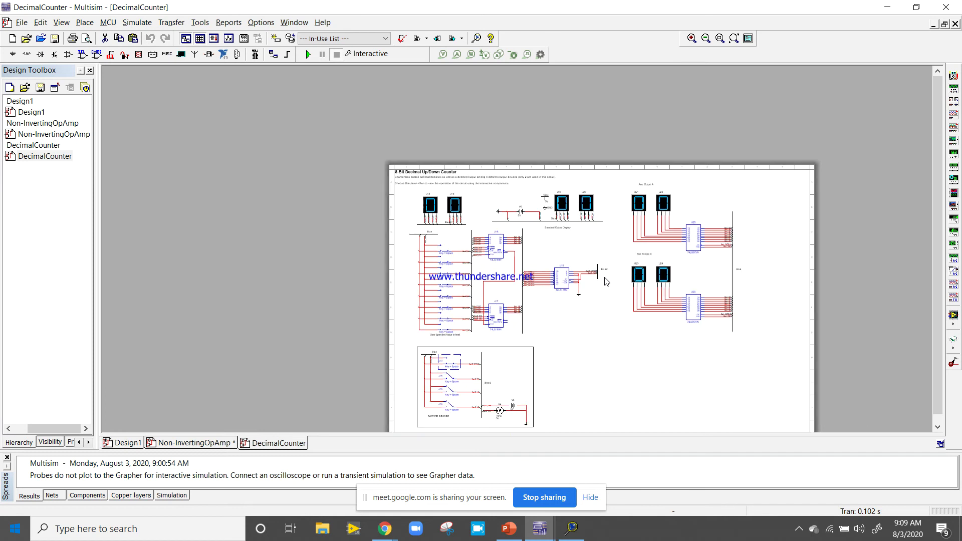
pyautogui.scroll(4, 622, 272)
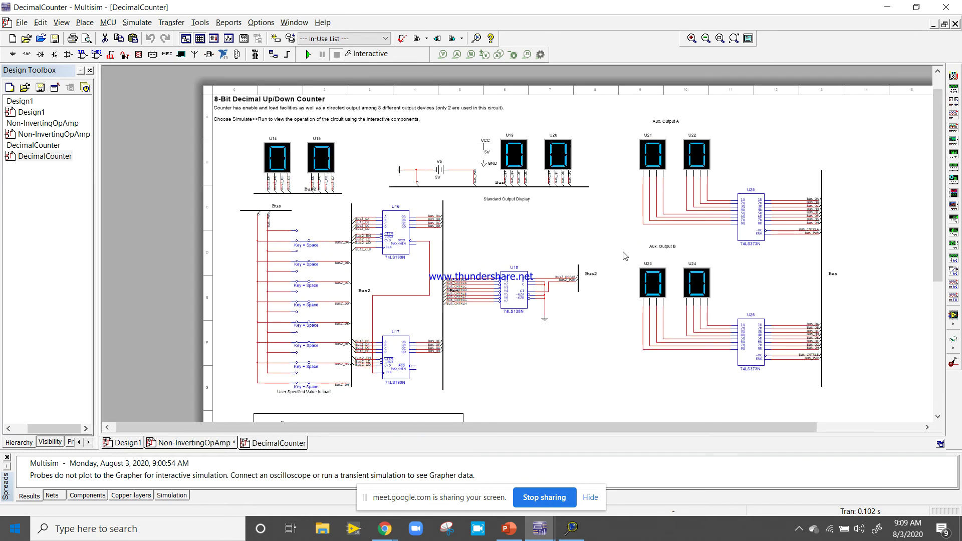
pyautogui.scroll(1, 494, 188)
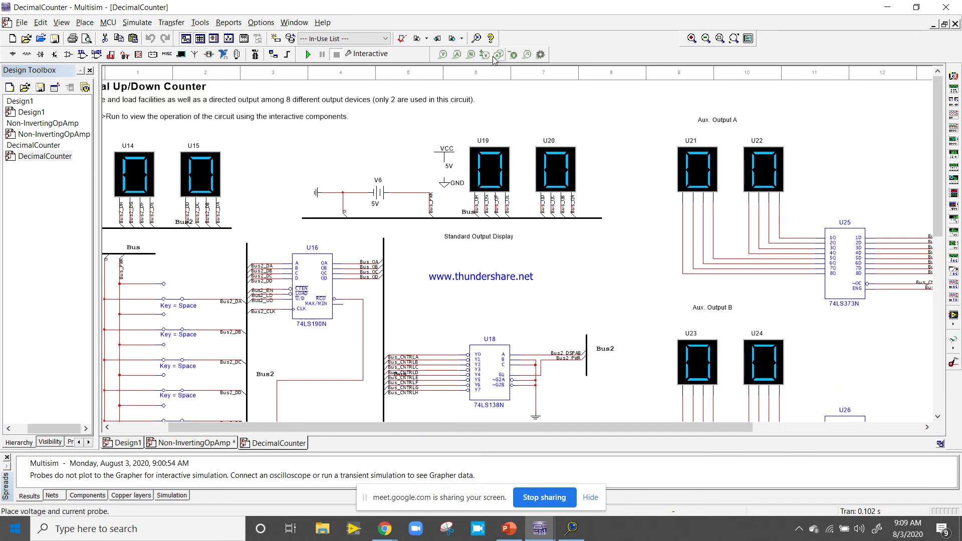
pyautogui.scroll(-3, 536, 281)
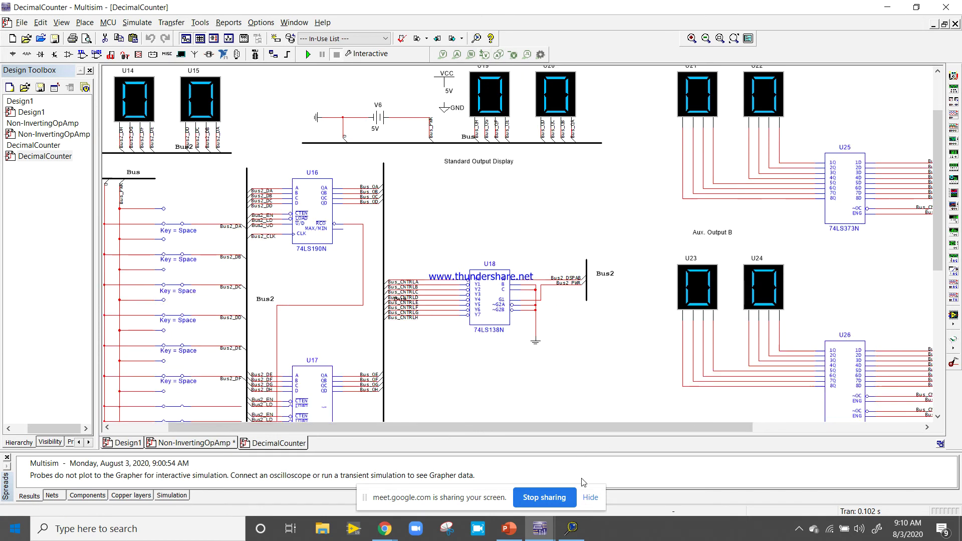
# Collapse Digital, expand MCU Module > 805x, and open BlinkingLights.ms14.
pyautogui.click(577, 534)
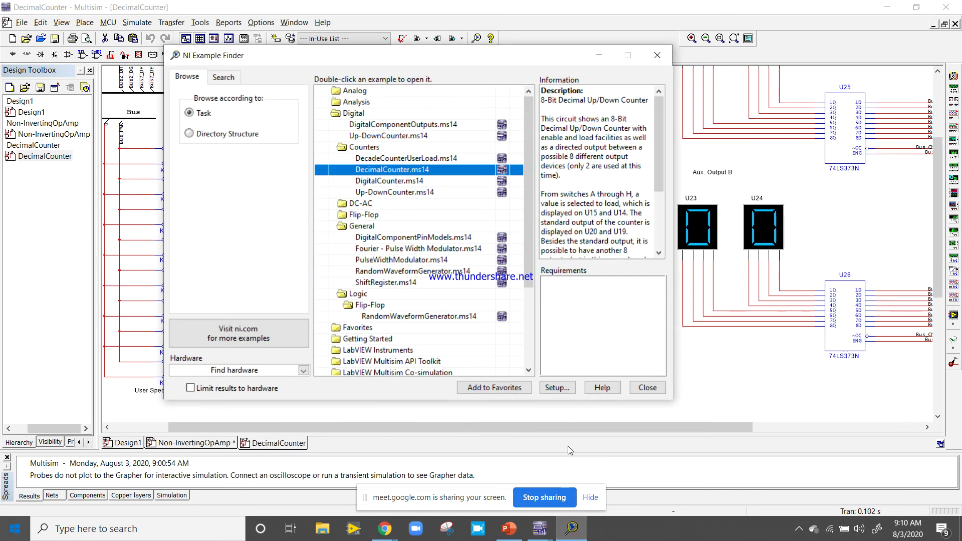
pyautogui.click(339, 115)
pyautogui.click(340, 114)
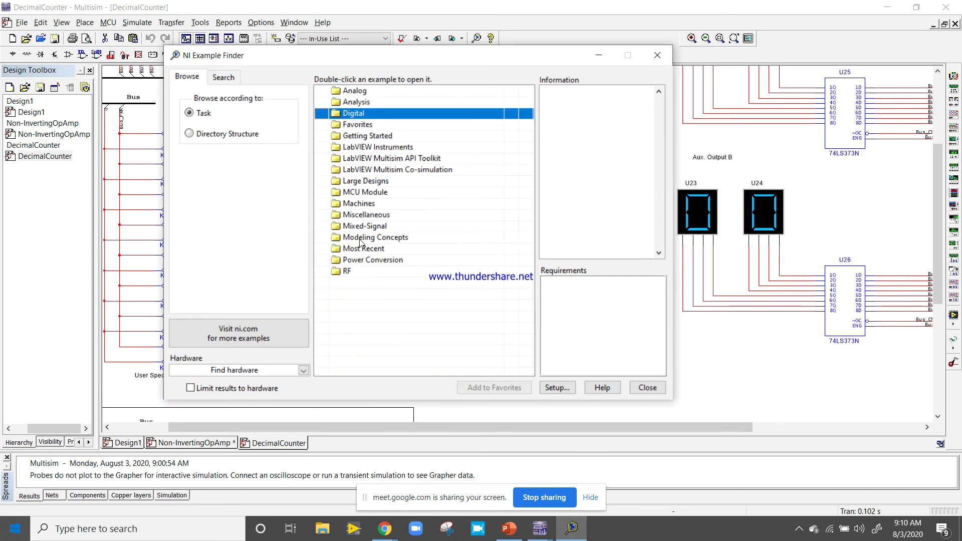
pyautogui.click(338, 193)
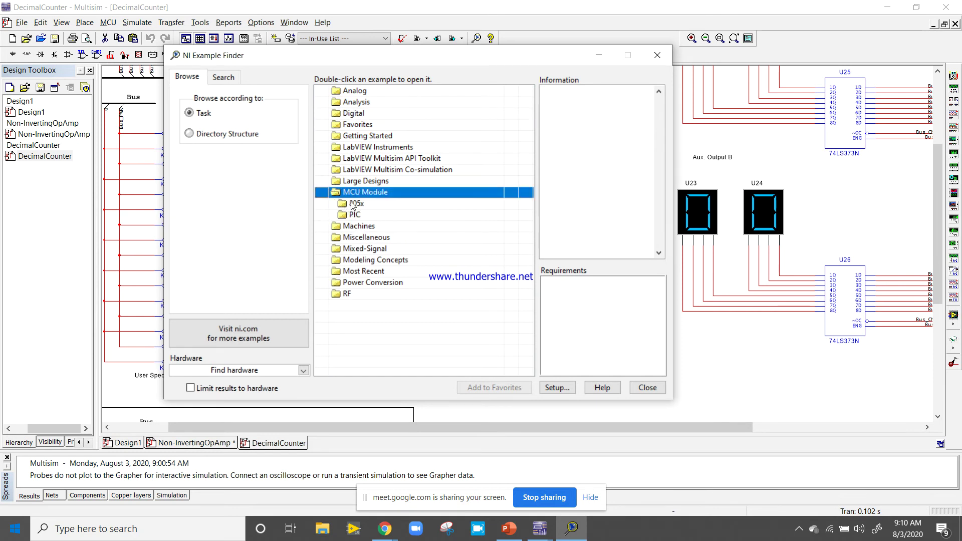
pyautogui.click(345, 205)
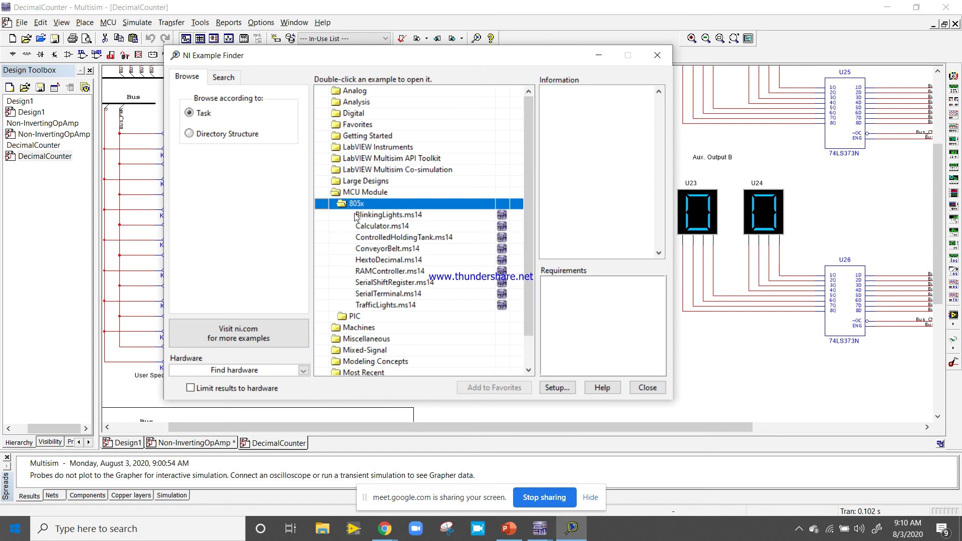
pyautogui.click(368, 220)
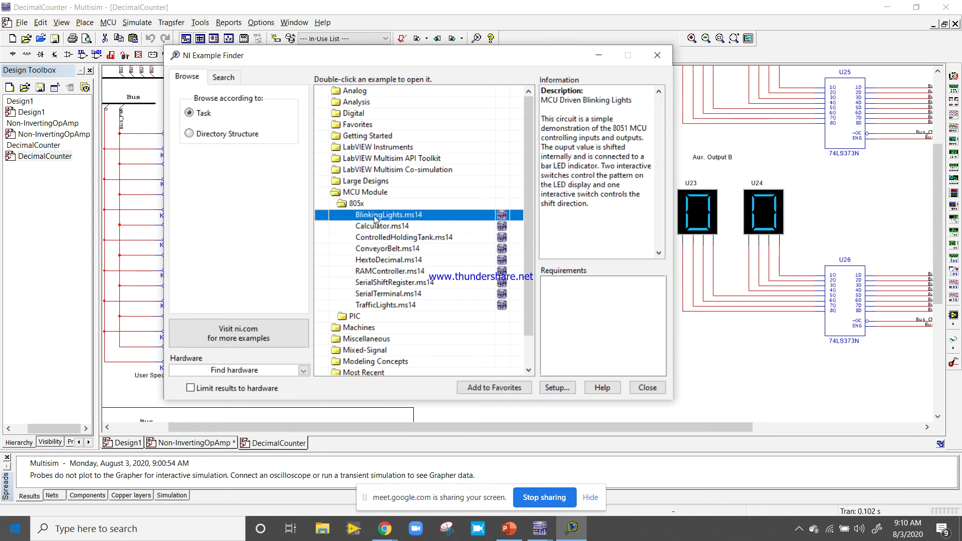
pyautogui.doubleClick(375, 220)
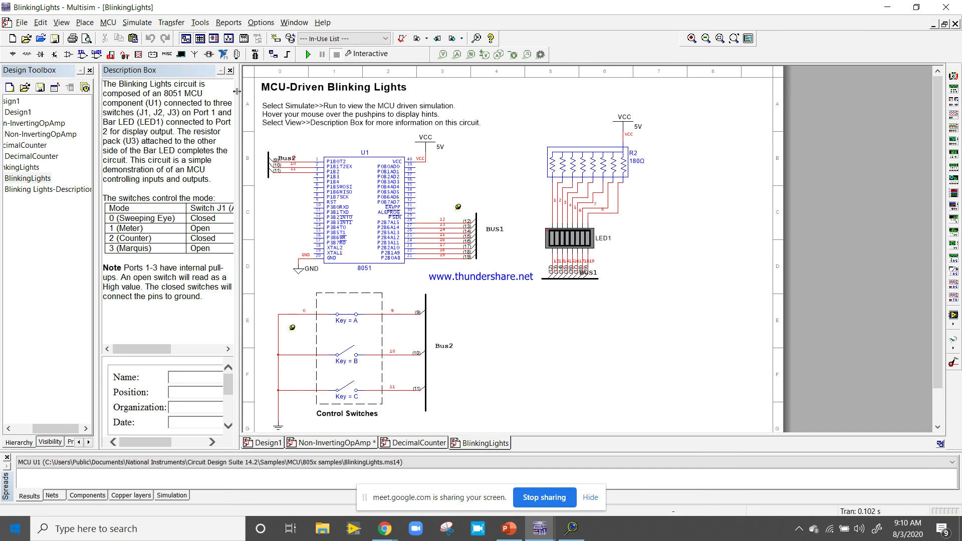
# Close the description box and open BlinkingLights.asm from the MCU nodes in the Design Toolbox.
pyautogui.click(230, 71)
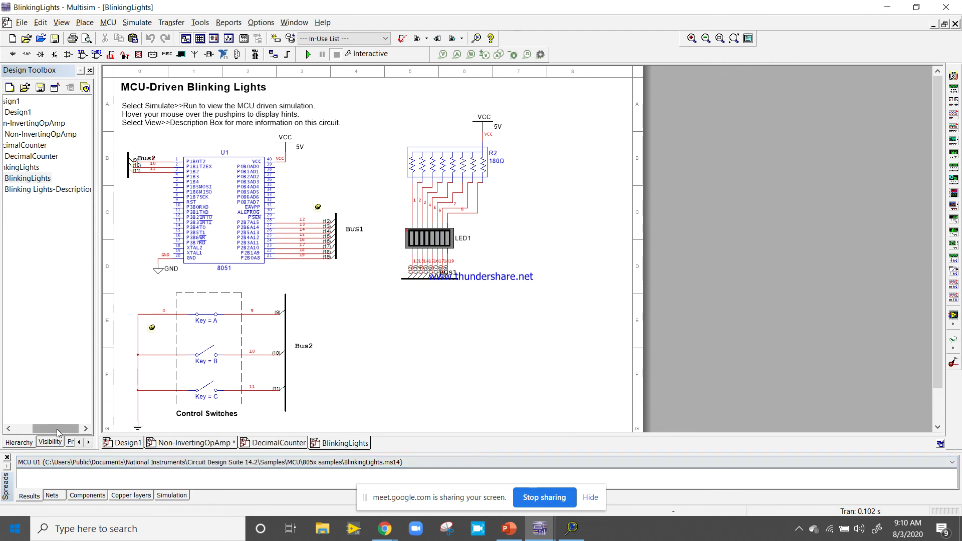
pyautogui.moveTo(55, 429); pyautogui.dragTo(40, 429)
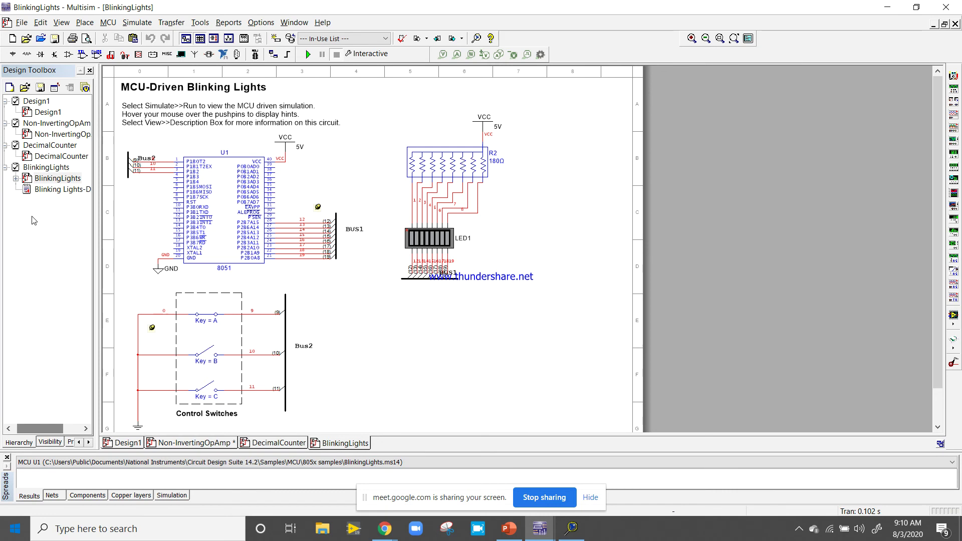
pyautogui.click(16, 179)
pyautogui.click(28, 189)
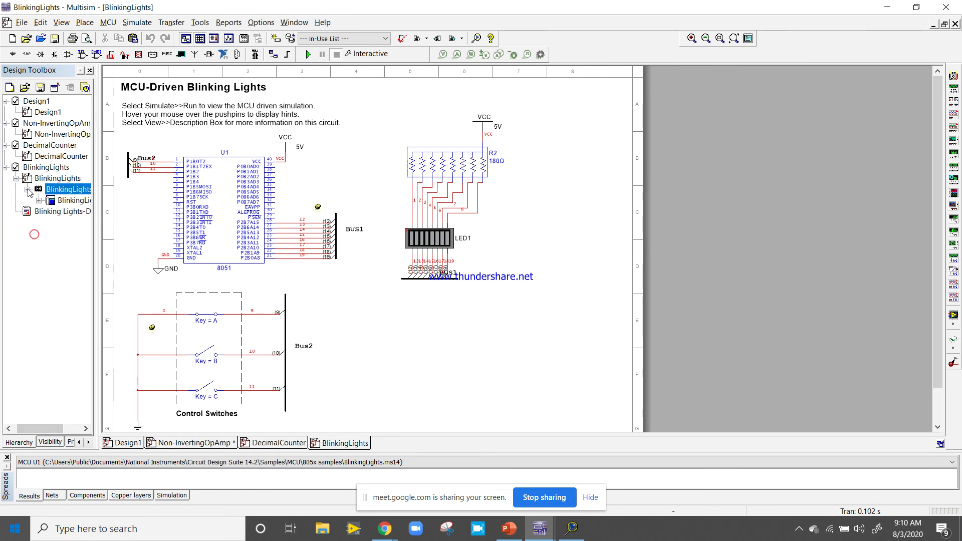
pyautogui.click(39, 200)
pyautogui.doubleClick(64, 215)
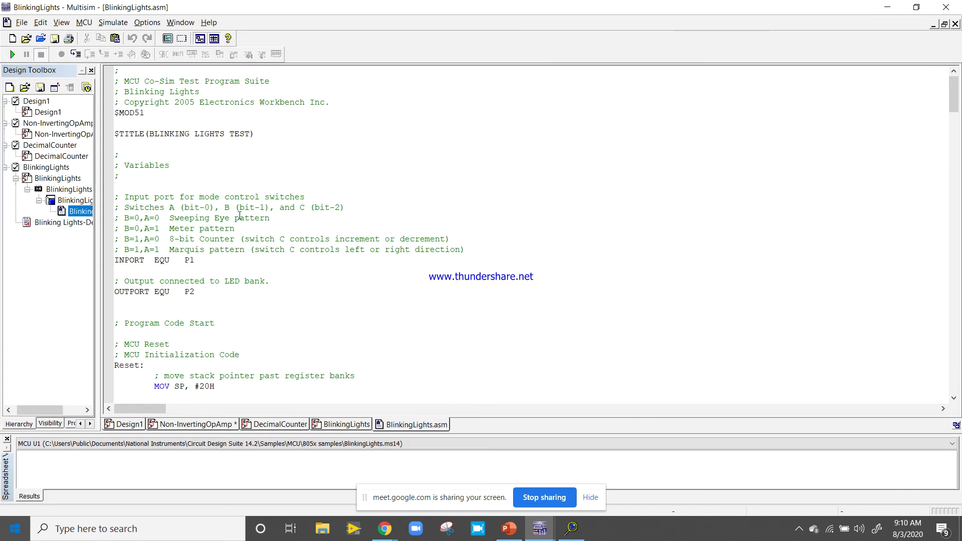
pyautogui.scroll(-5, 250, 215)
pyautogui.scroll(-9, 250, 215)
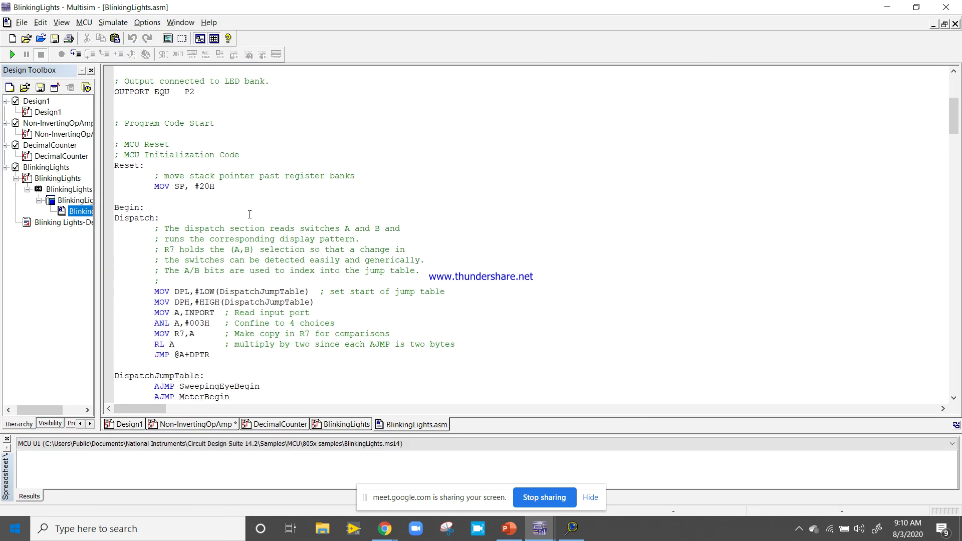
pyautogui.scroll(-10, 245, 211)
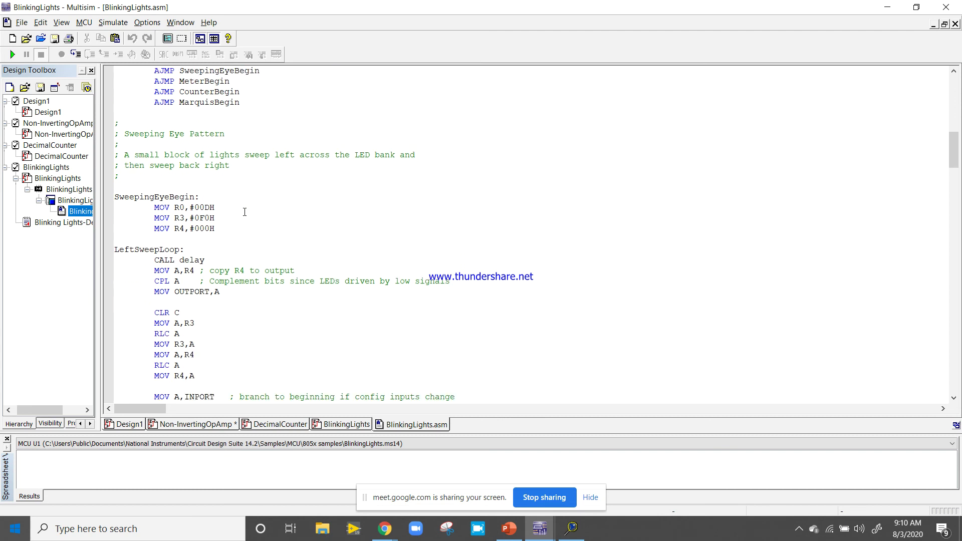
pyautogui.scroll(6, 244, 213)
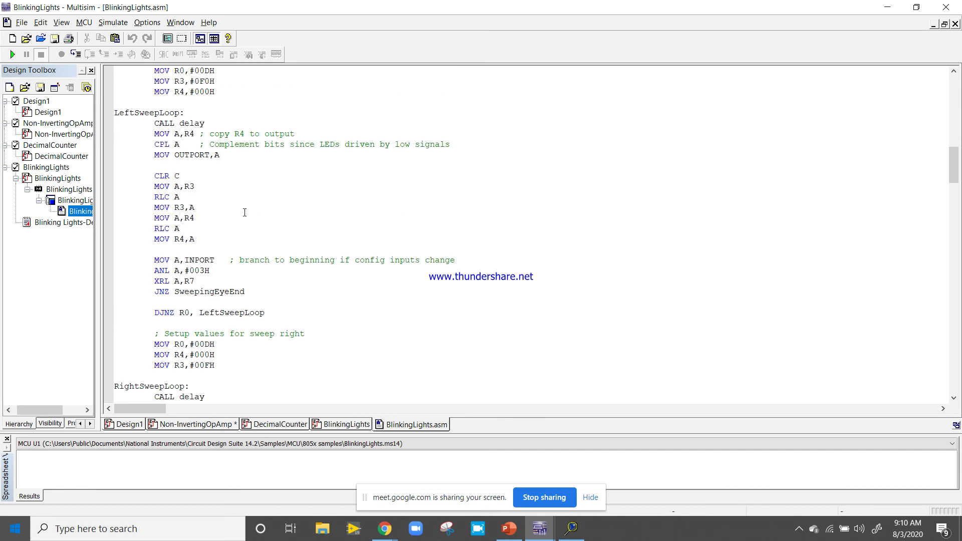
pyautogui.scroll(7, 245, 212)
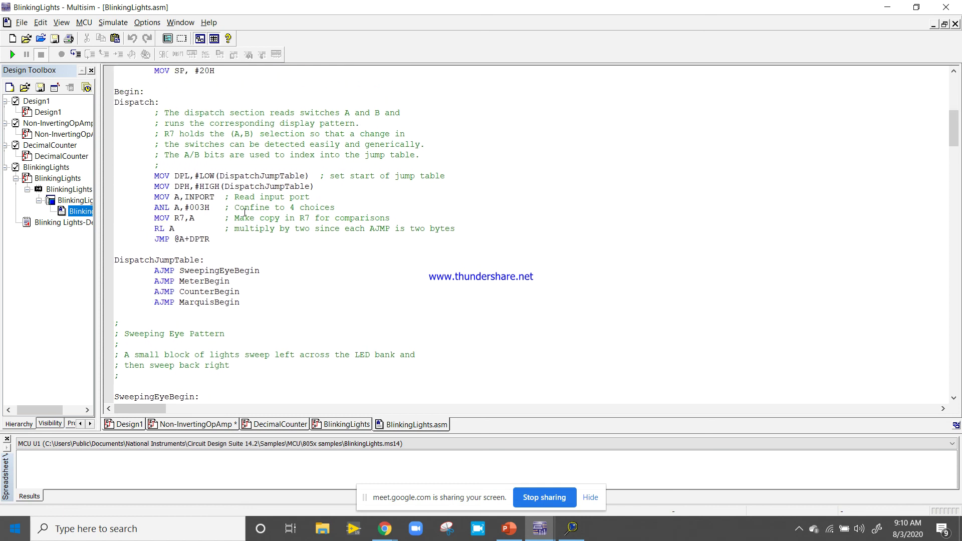
pyautogui.scroll(7, 245, 213)
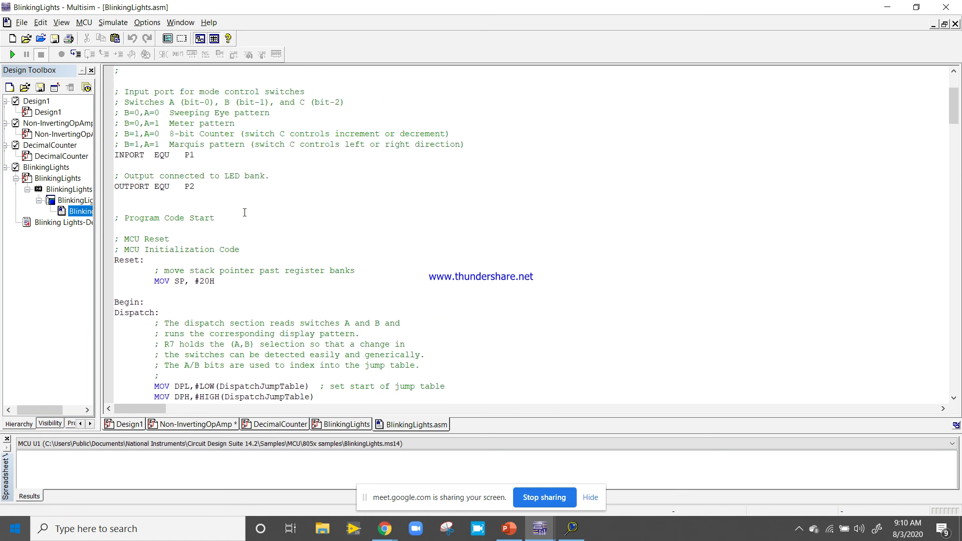
pyautogui.scroll(3, 244, 213)
pyautogui.scroll(-8, 245, 212)
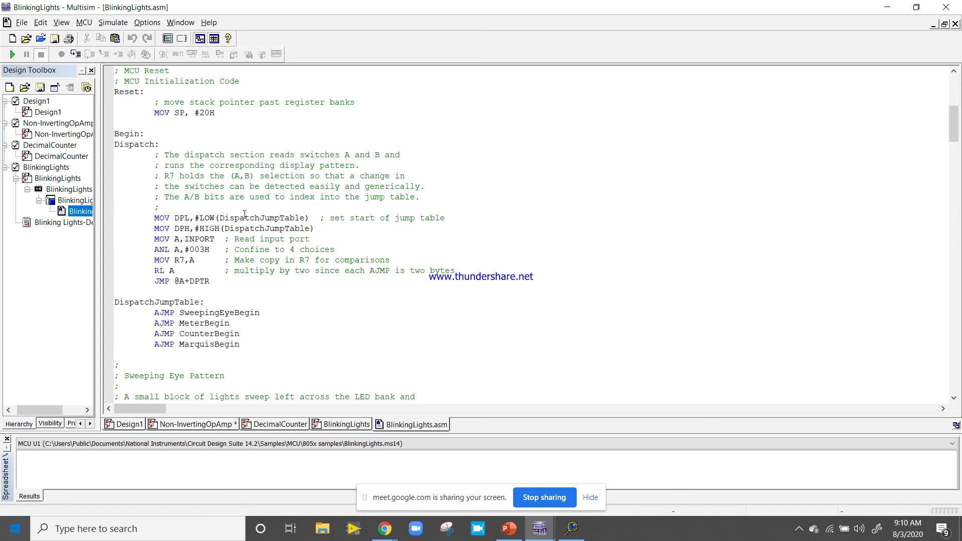
pyautogui.scroll(9, 244, 212)
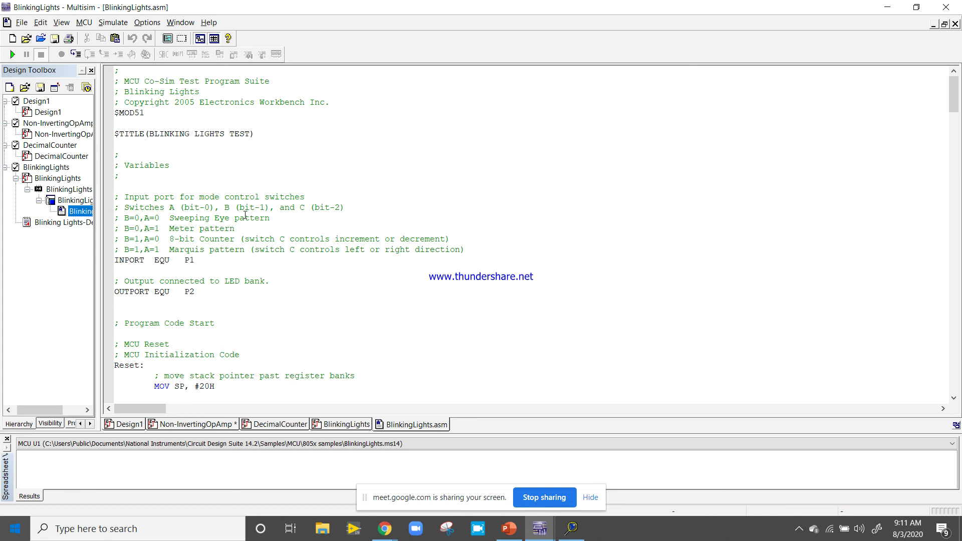
pyautogui.scroll(-4, 417, 319)
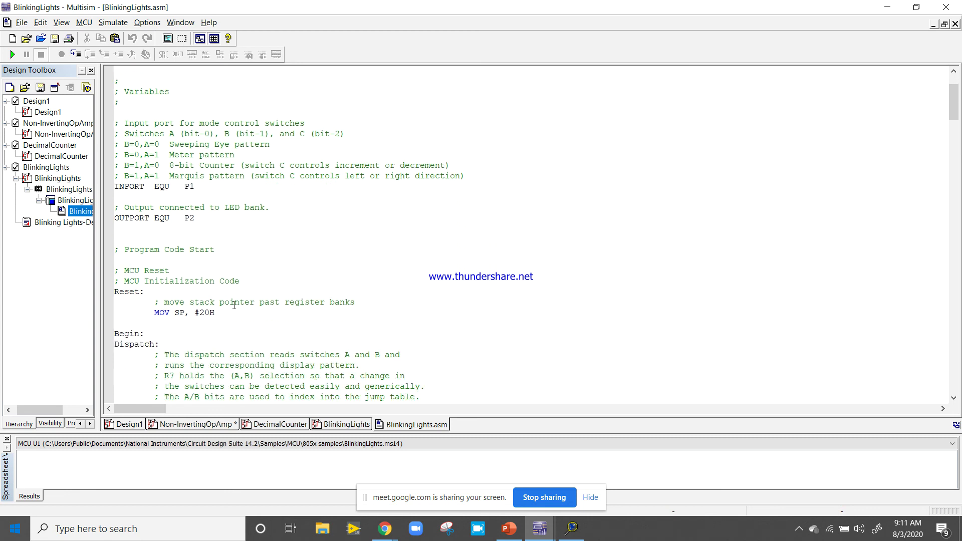
pyautogui.scroll(-1, 198, 190)
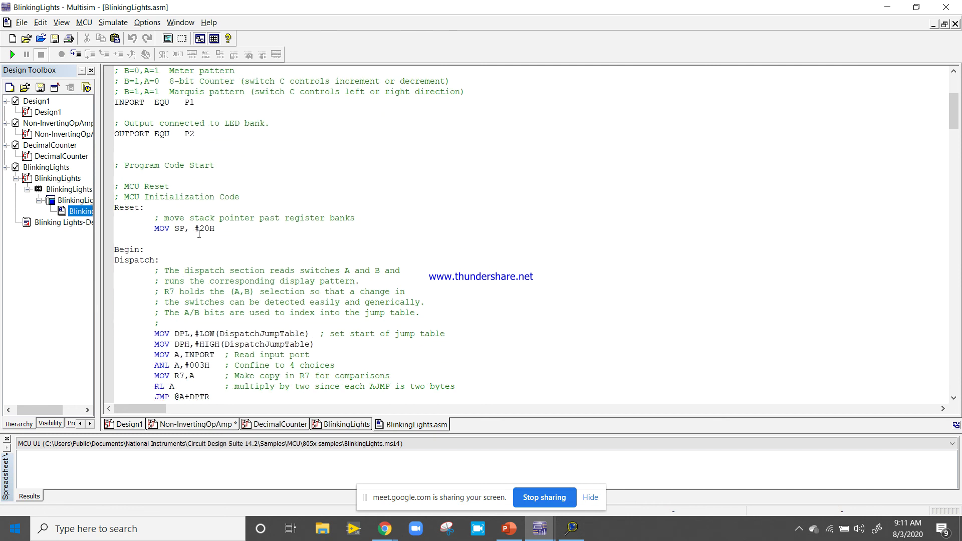
pyautogui.scroll(-8, 199, 234)
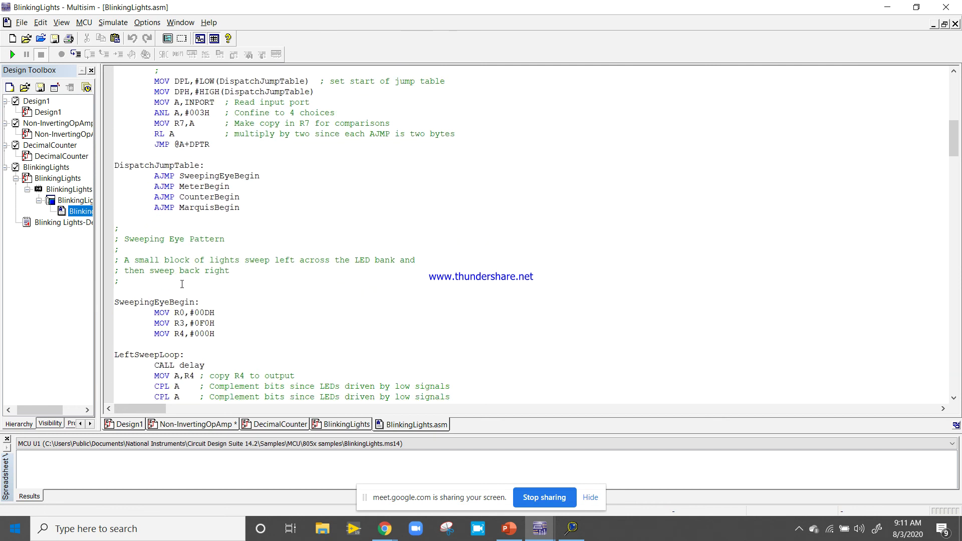
pyautogui.scroll(-14, 182, 284)
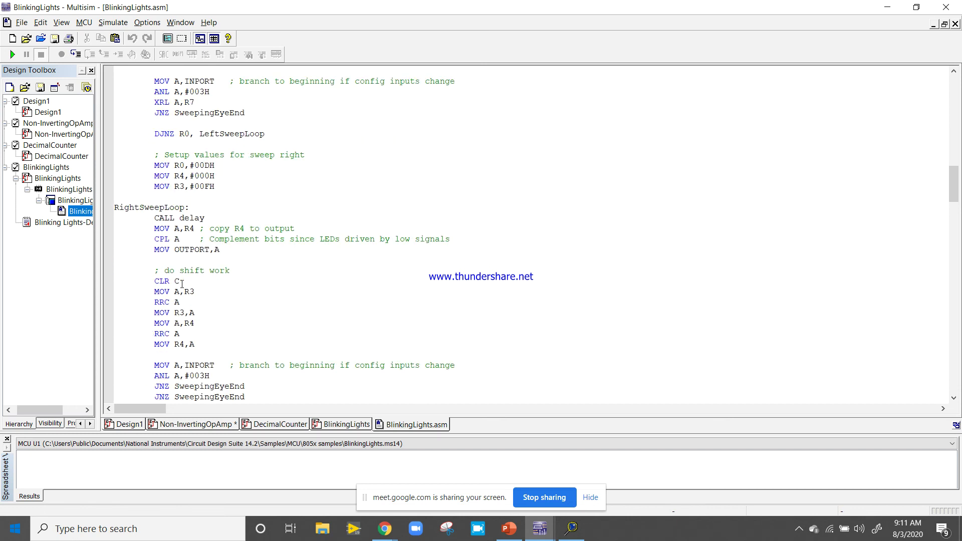
pyautogui.scroll(-2, 182, 285)
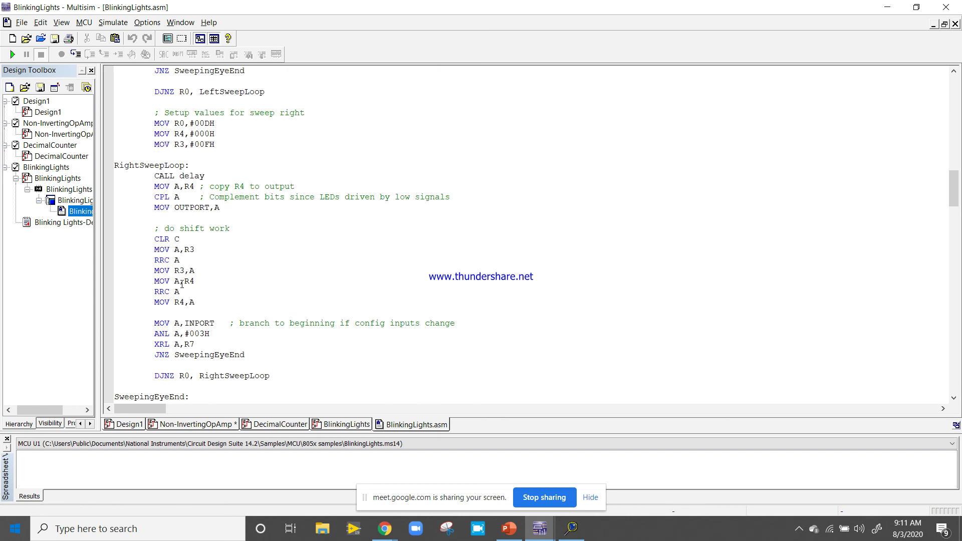